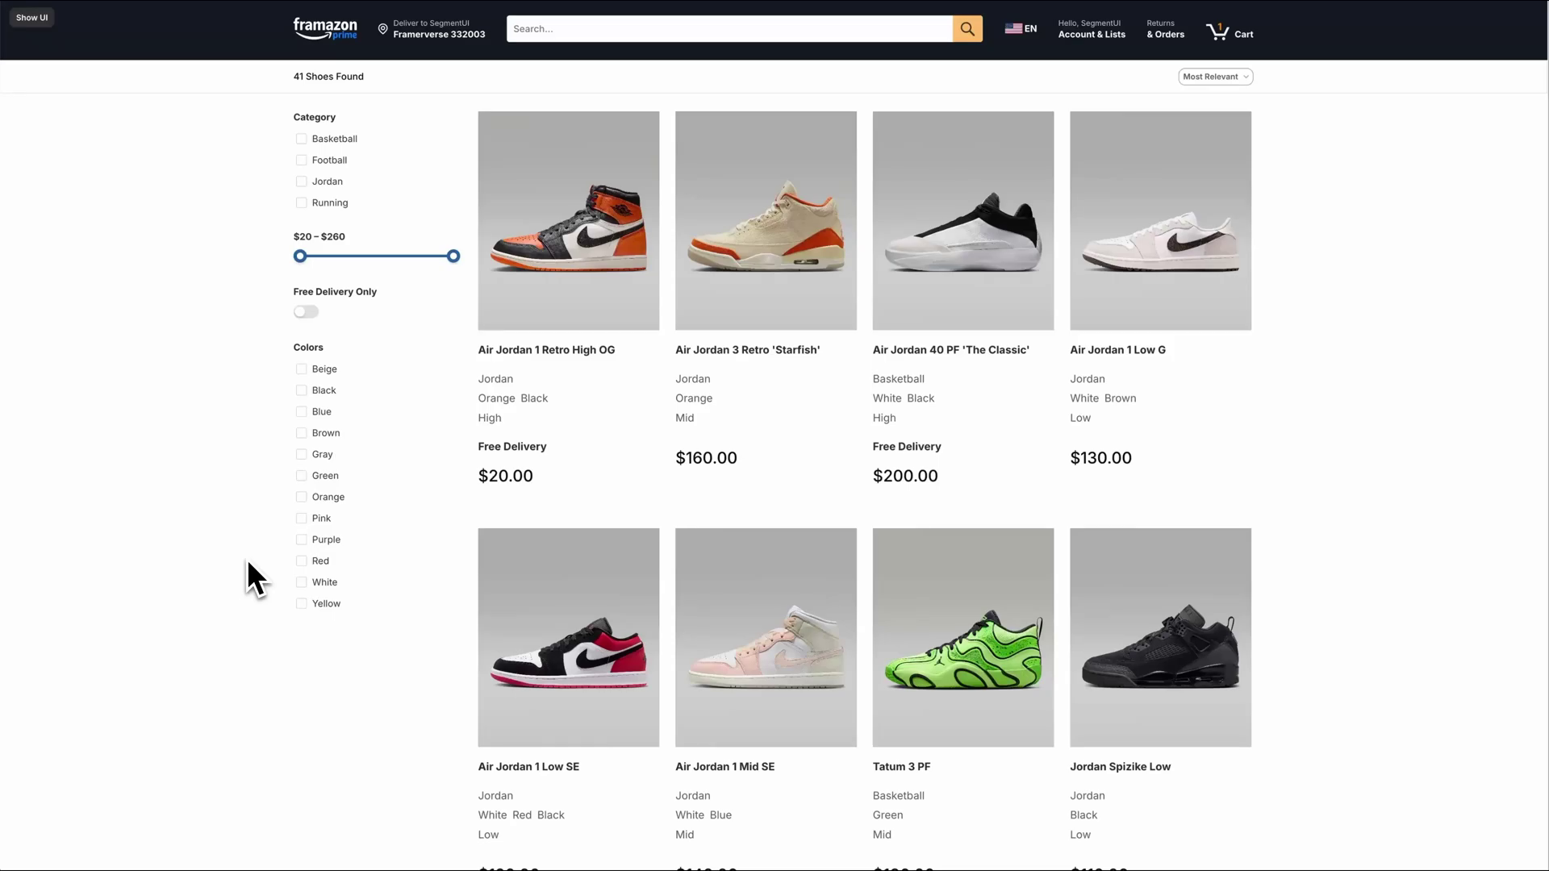
# Filter the shoe listing to the Basketball, Football and Jordan categories.
pyautogui.click(333, 139)
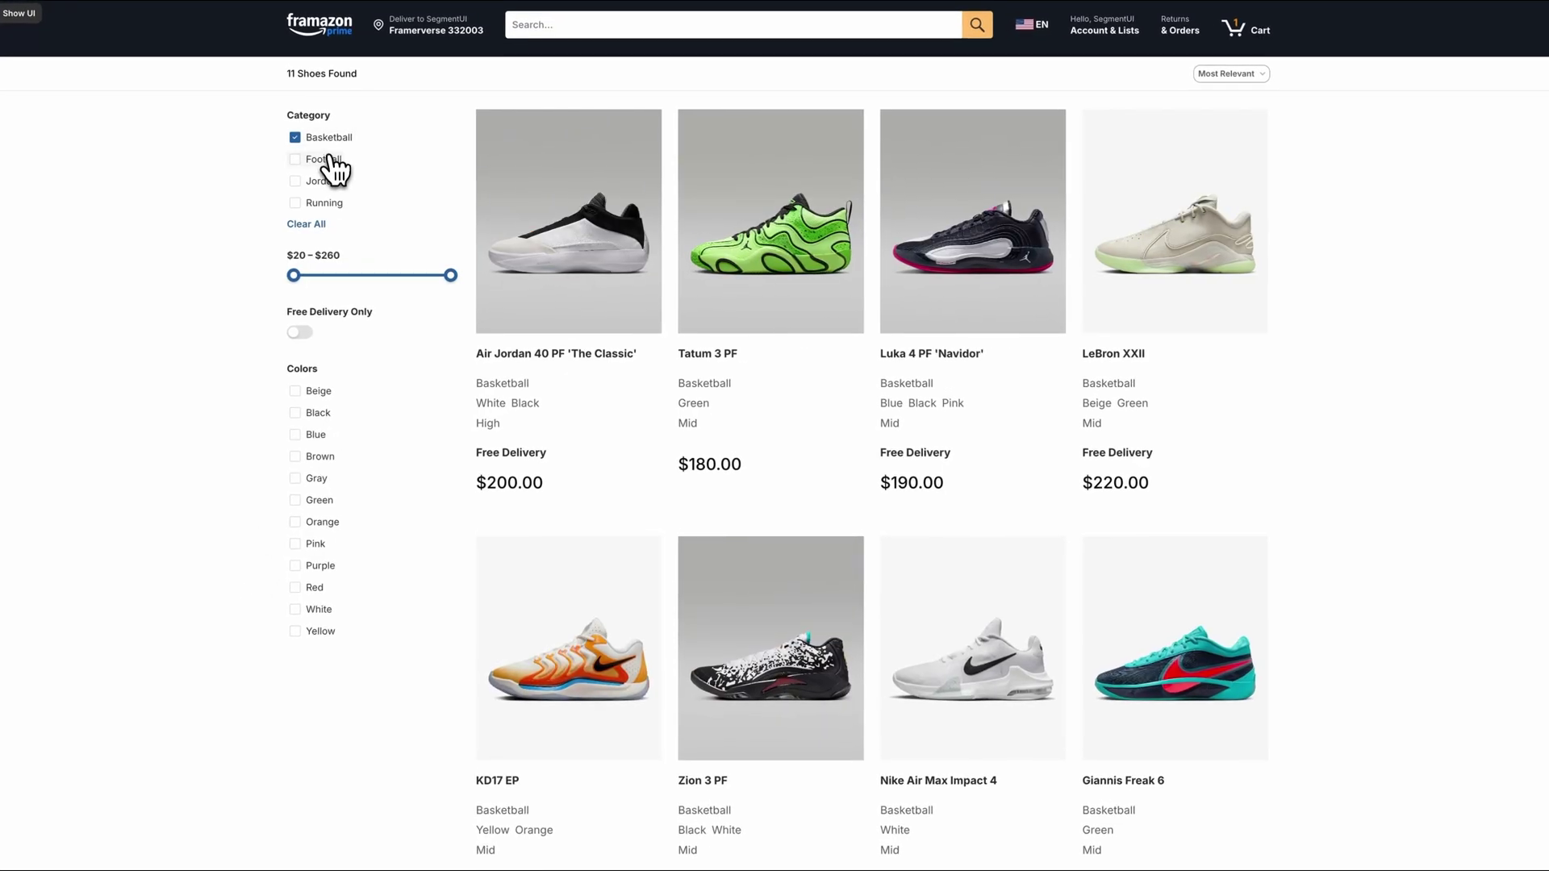
pyautogui.click(329, 160)
pyautogui.click(329, 181)
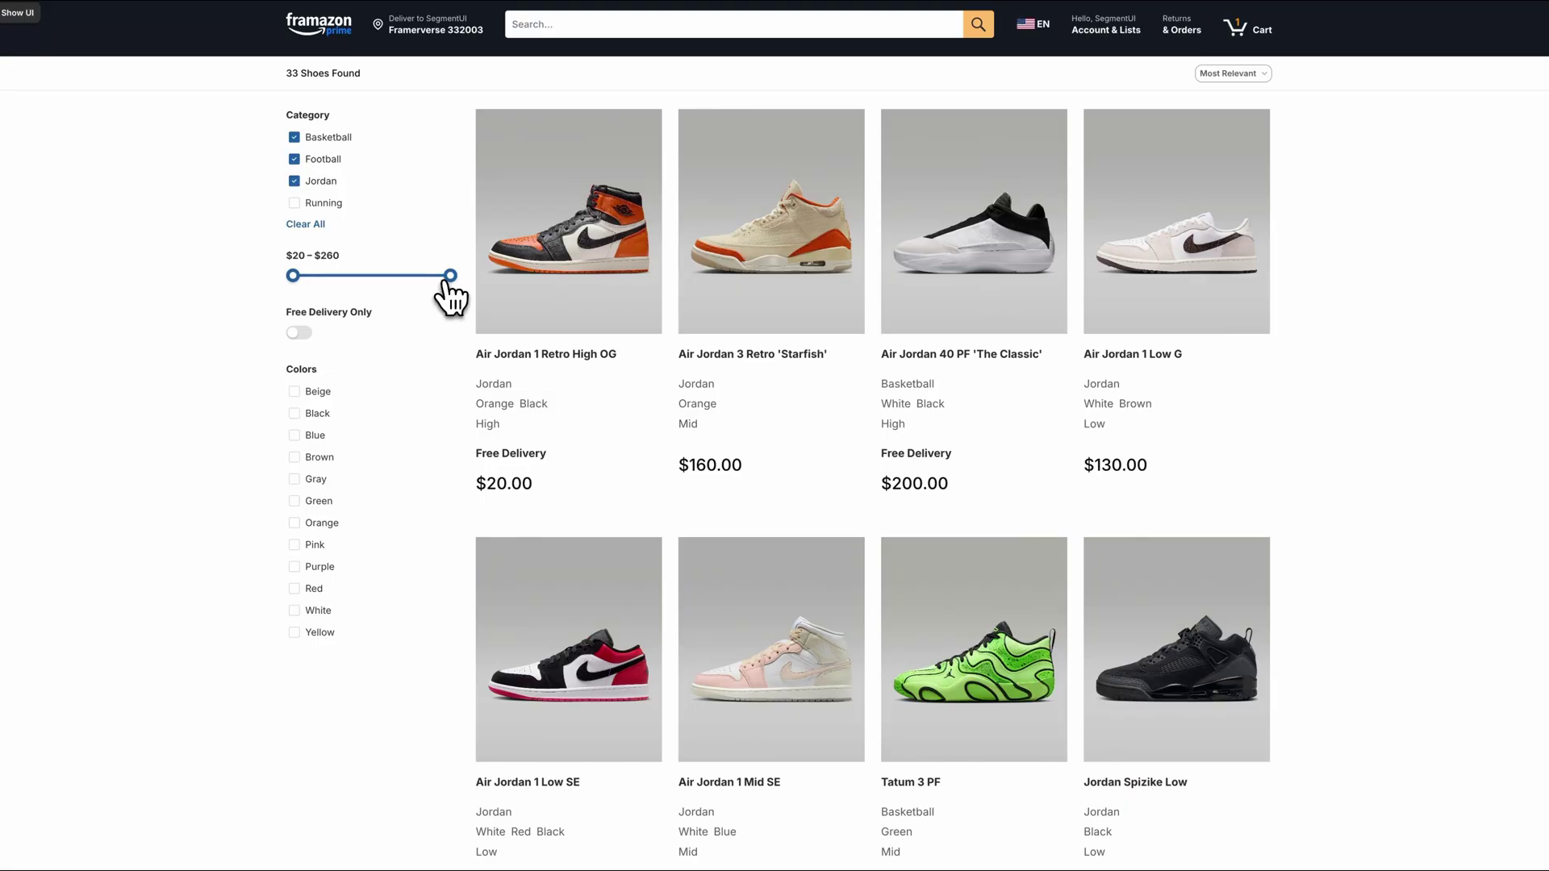
# Limit the price range to $20–$135 and show only black shoes with free delivery.
pyautogui.moveTo(446, 283); pyautogui.dragTo(370, 287)
pyautogui.click(300, 333)
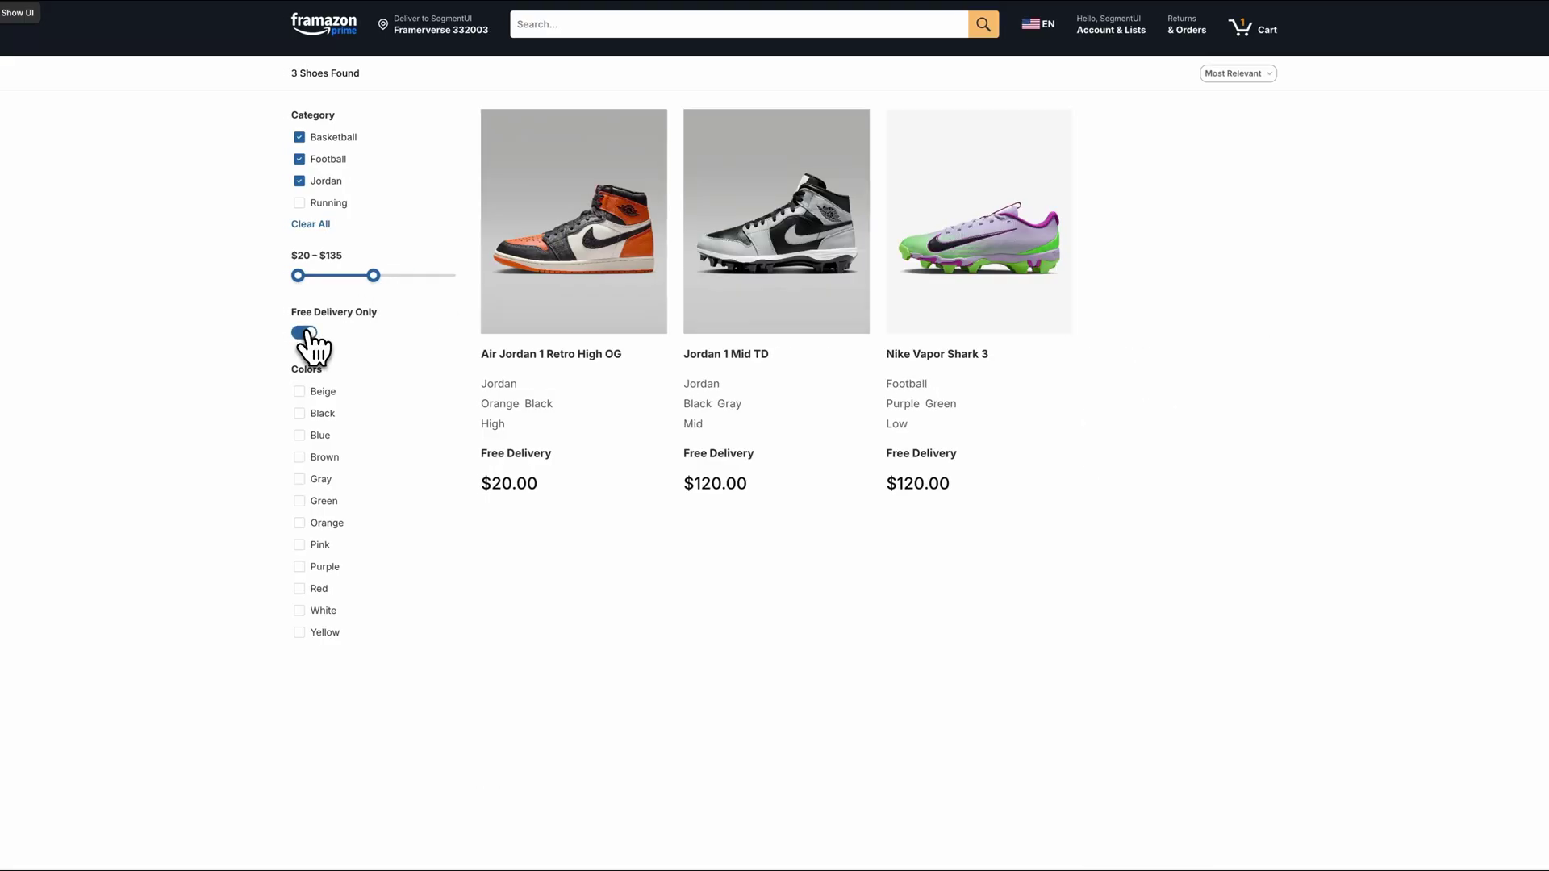
pyautogui.click(321, 414)
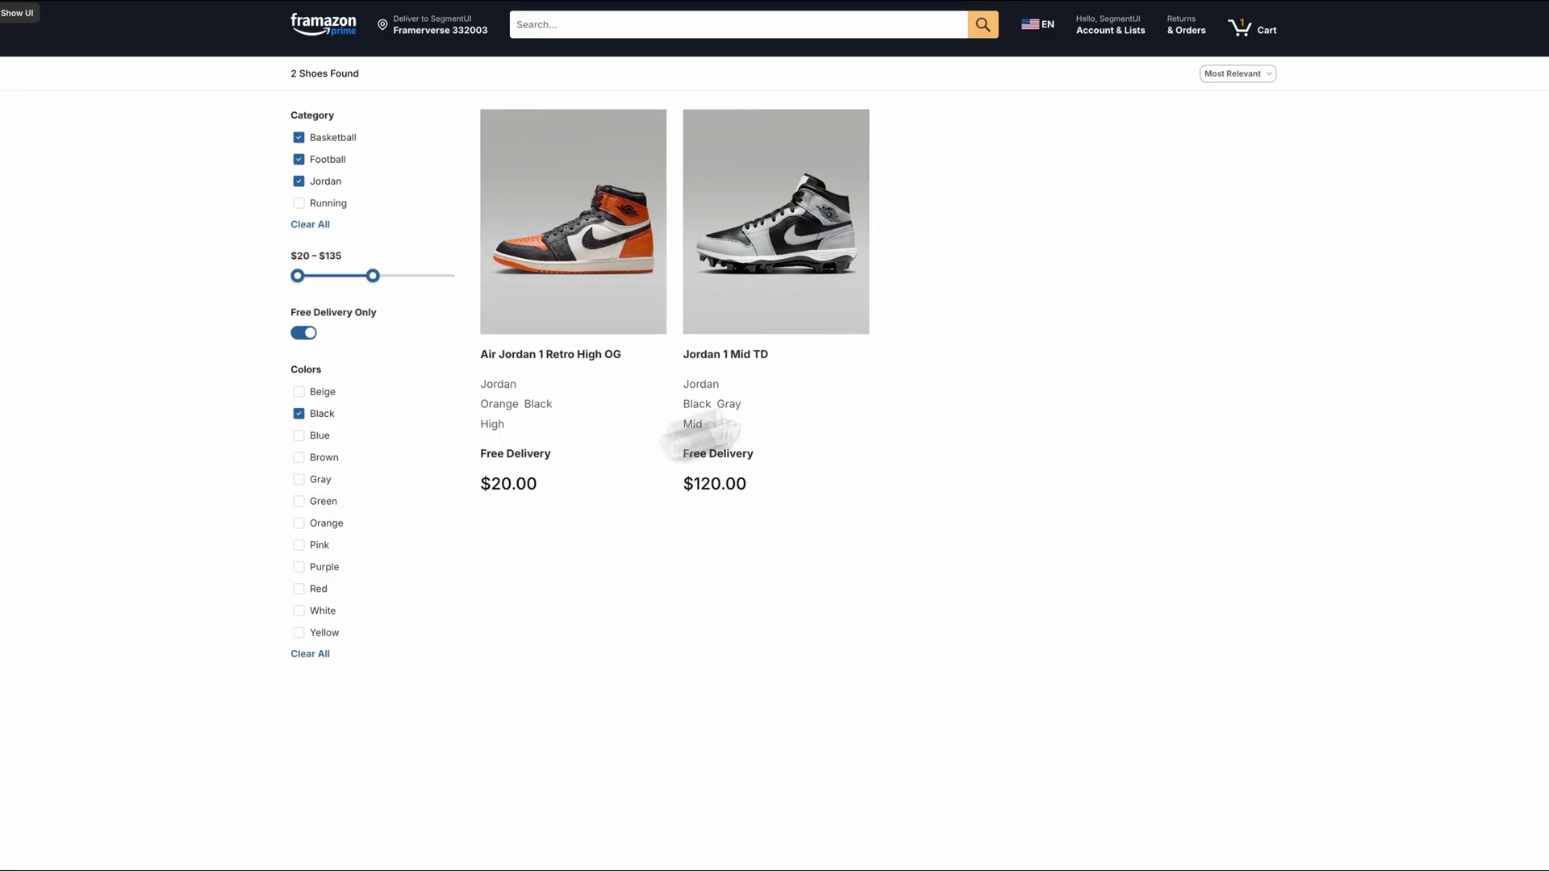
# Sort the filtered shoes by Price Descending and highlight the shoe counter.
pyautogui.click(1234, 74)
pyautogui.click(1211, 201)
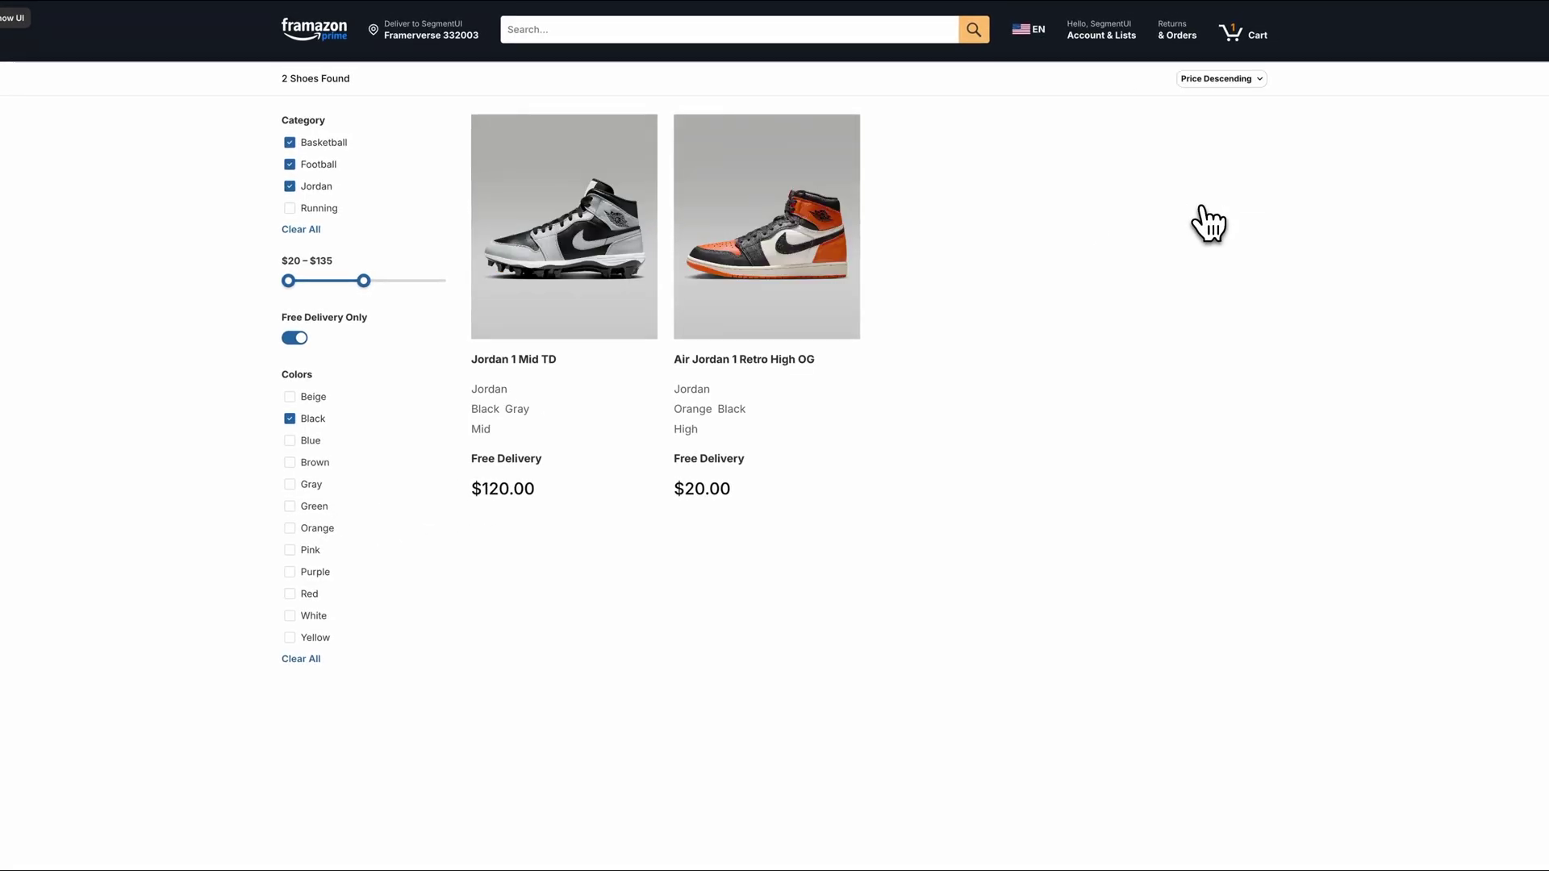
pyautogui.moveTo(274, 81); pyautogui.dragTo(335, 79)
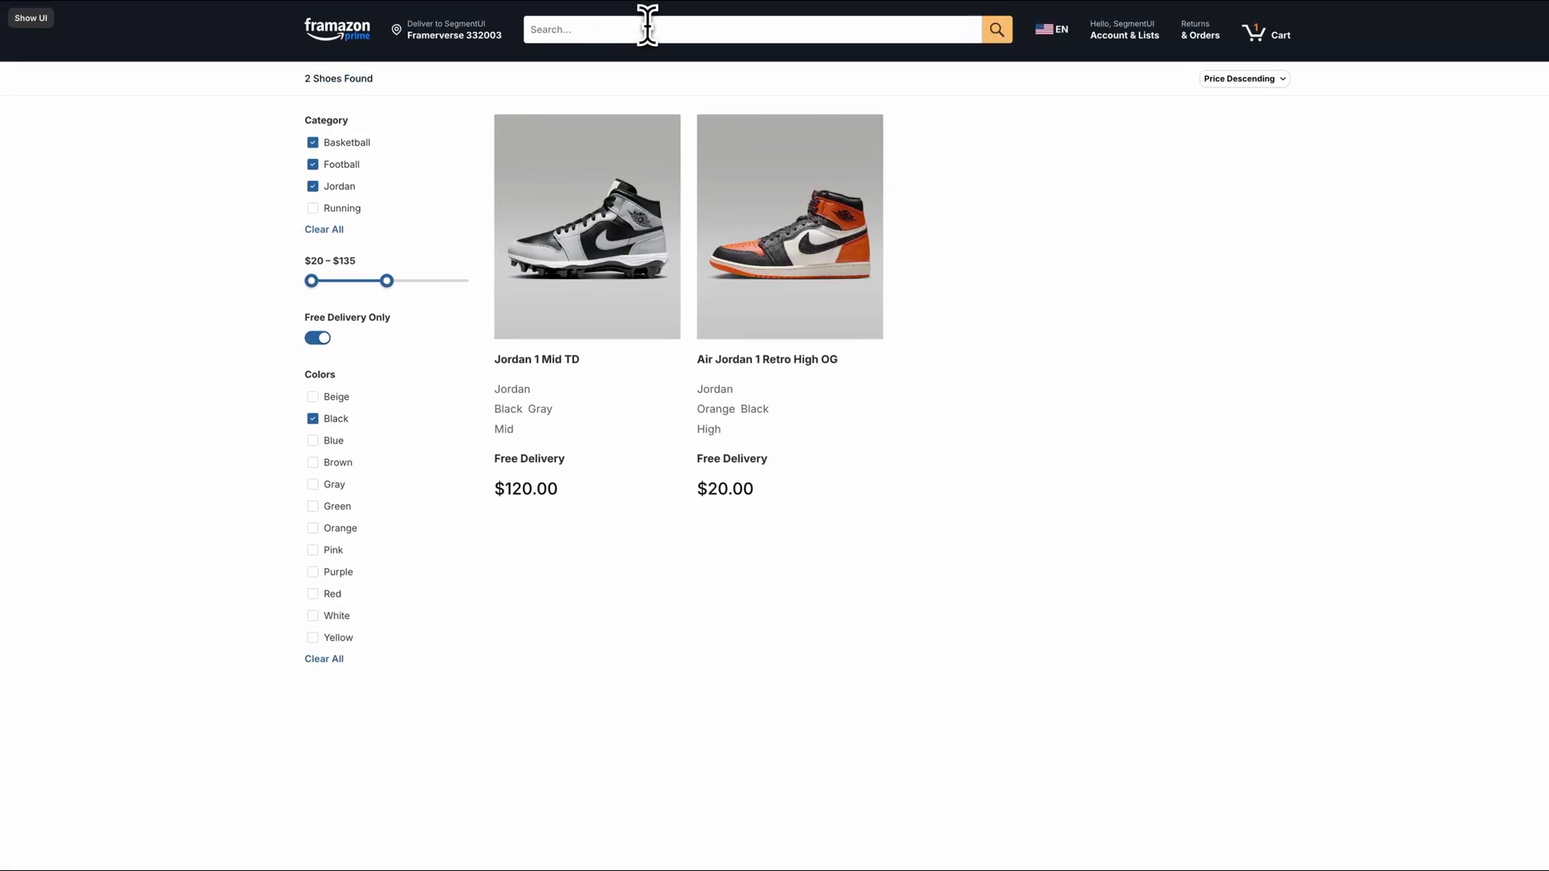
# Search the filtered shoes for "retr" and clear the search again.
pyautogui.write('retro')
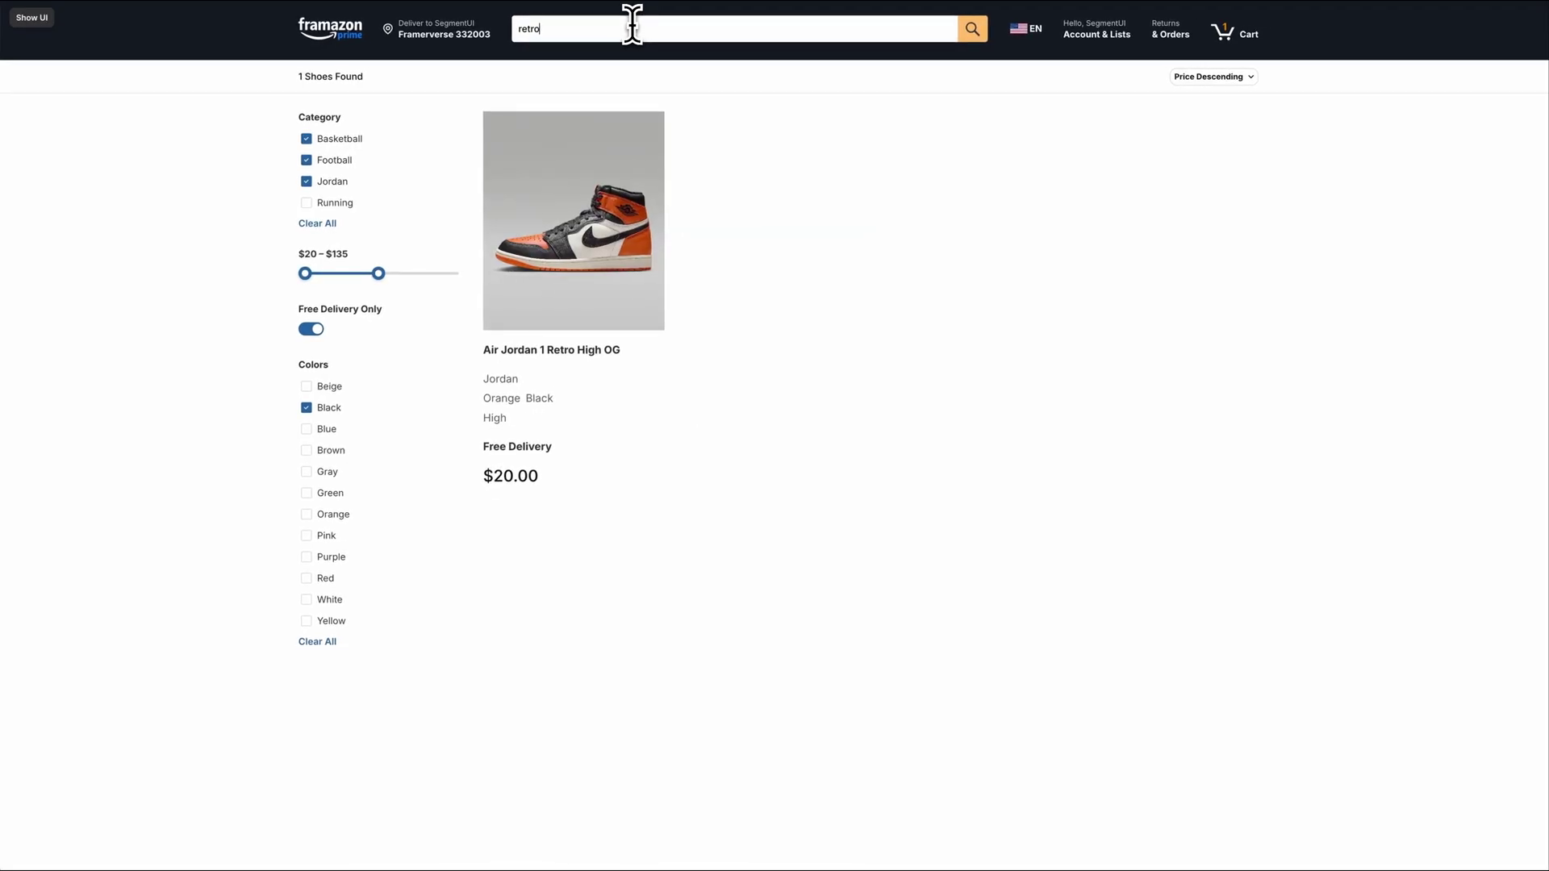
pyautogui.press('super+BackSpace')
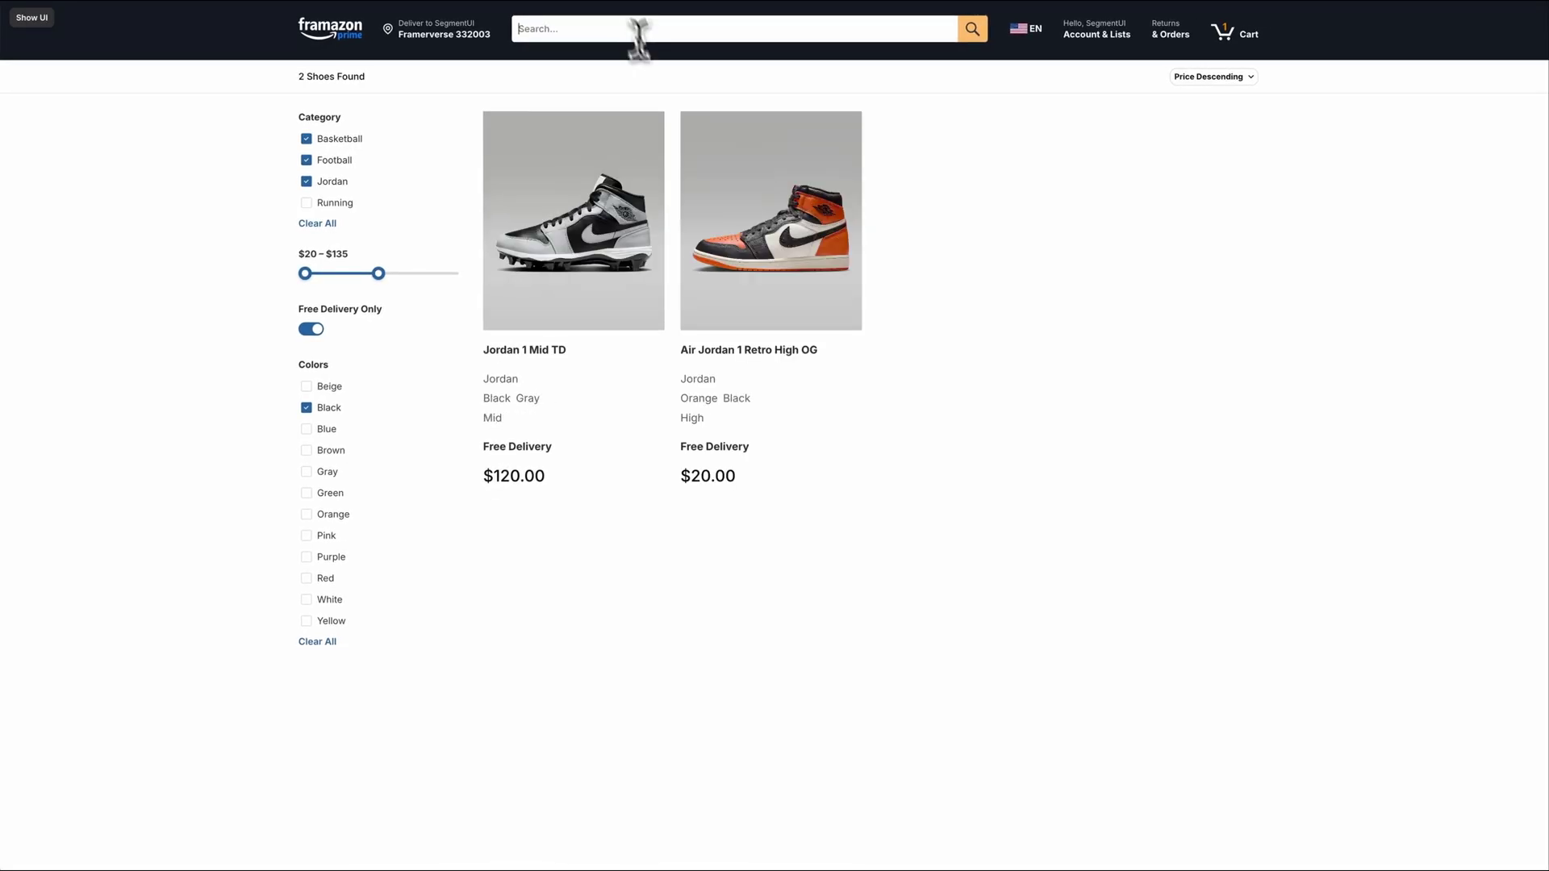
pyautogui.click(585, 345)
pyautogui.click(645, 84)
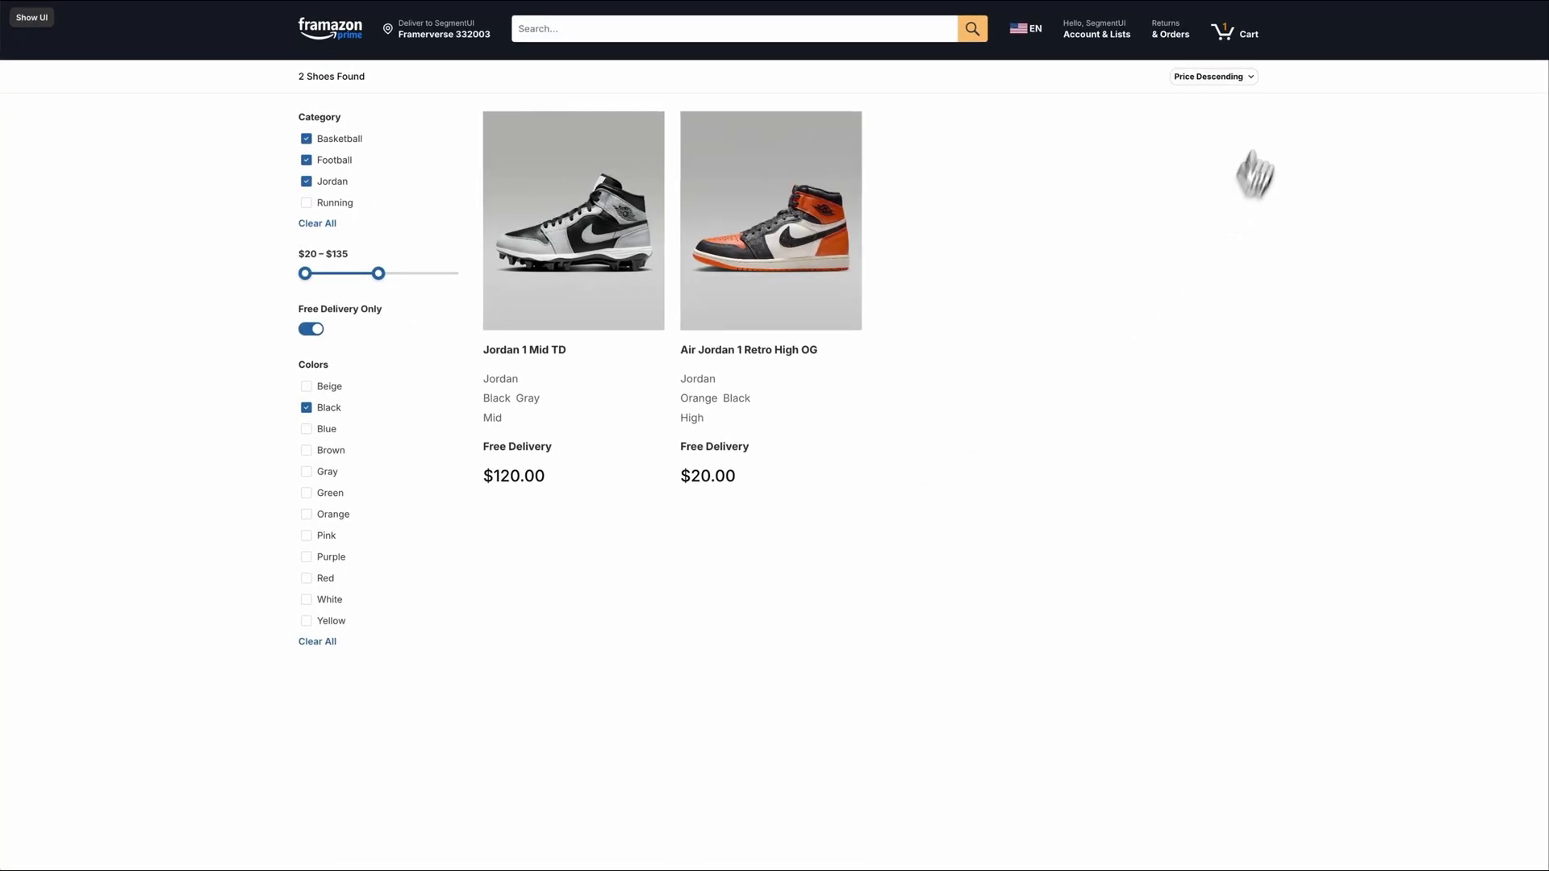
# Reopen the sorting options and choose Price Descending again.
pyautogui.click(1222, 79)
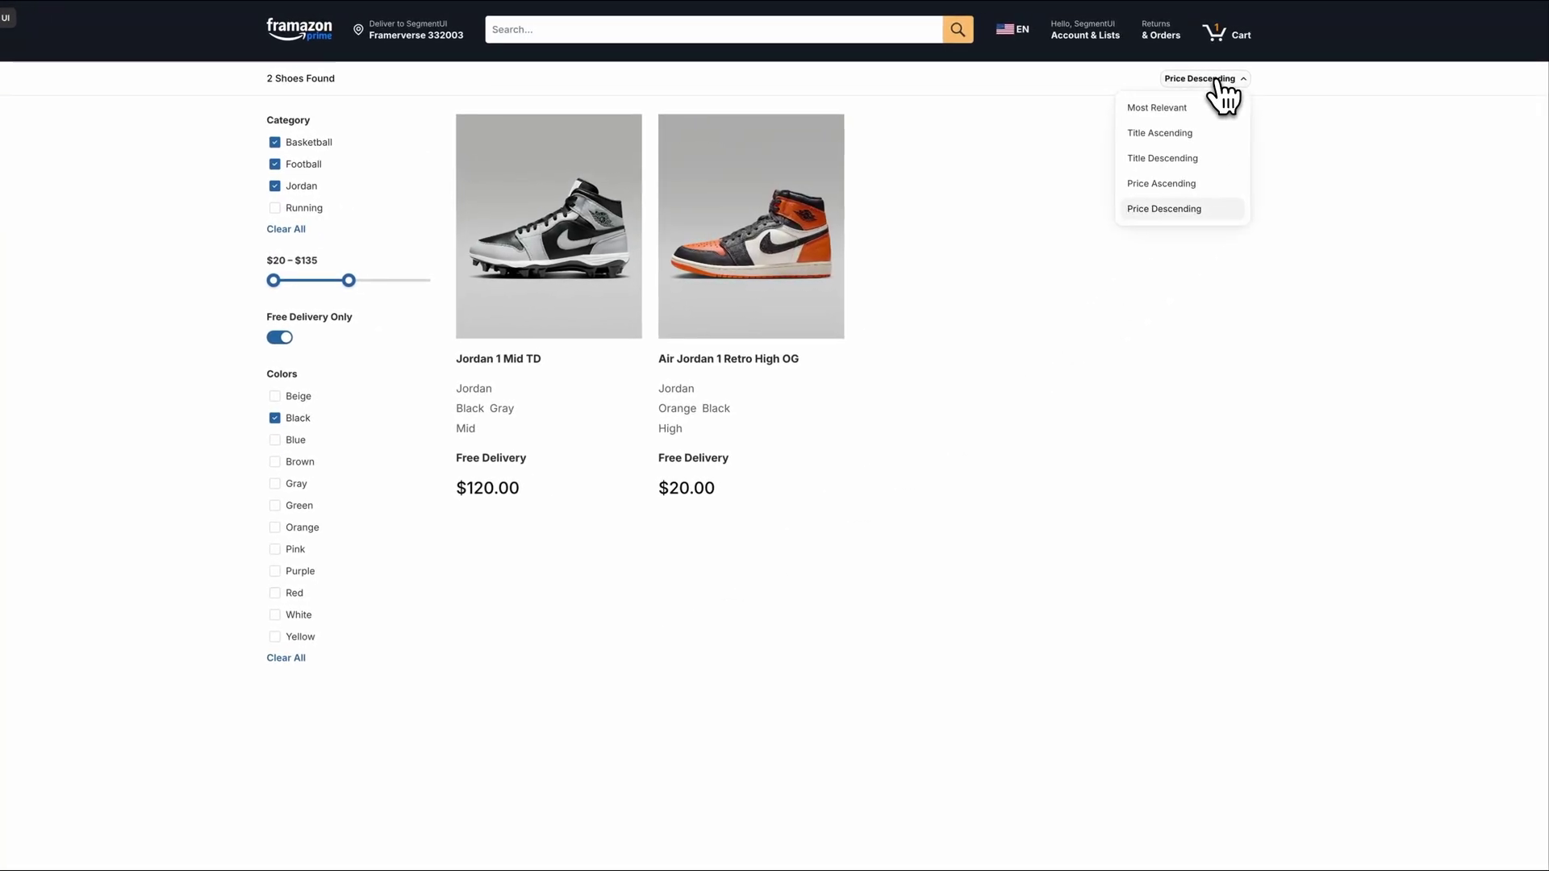
pyautogui.click(1207, 216)
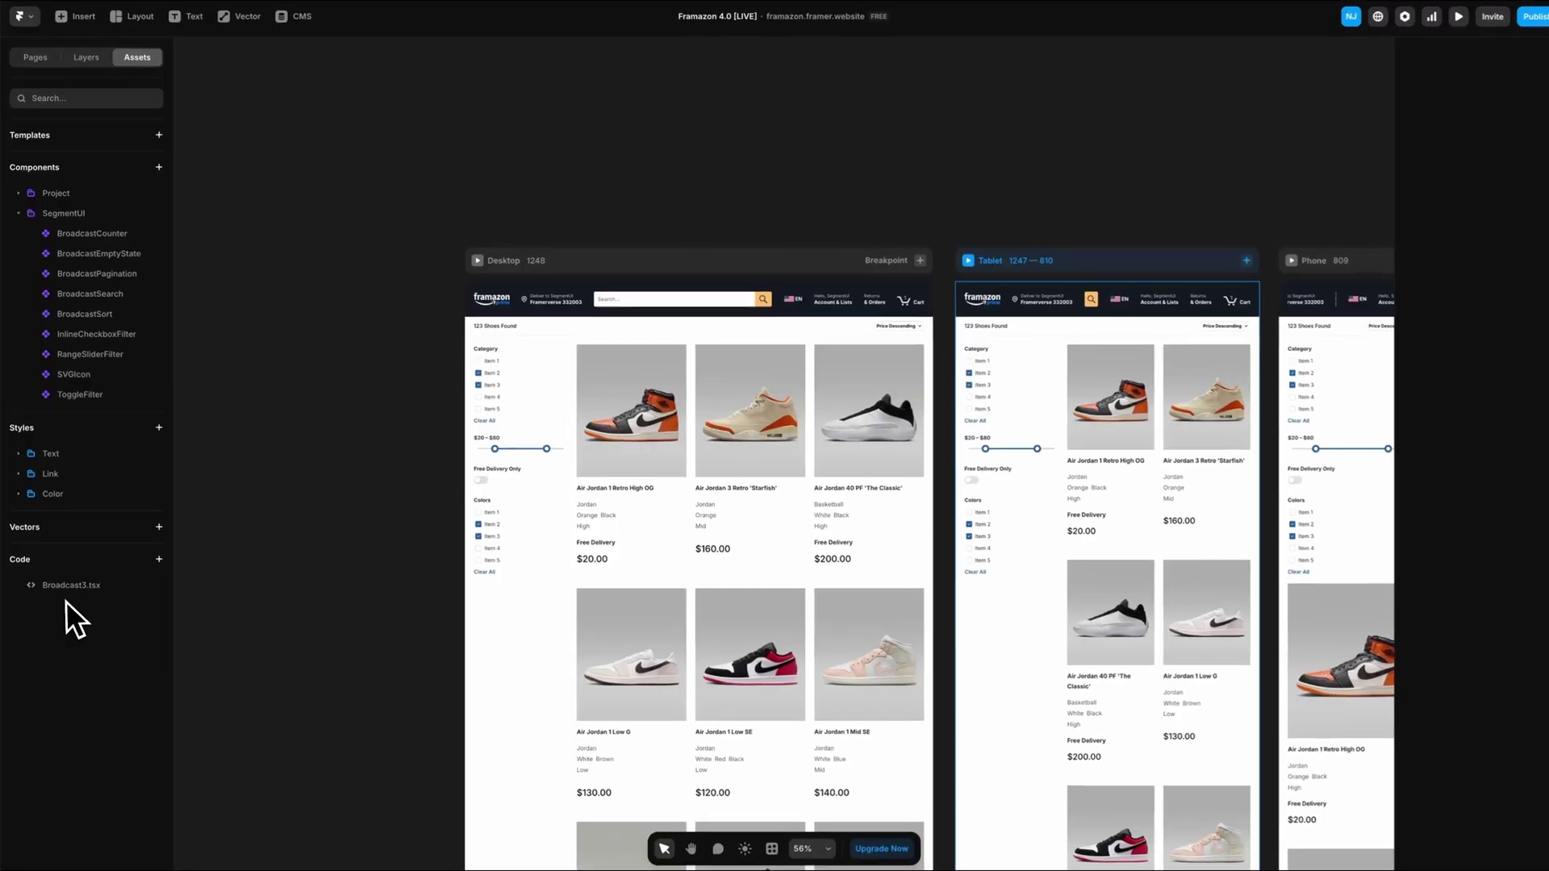
# In Framer, copy the Broadcast3.tsx code from the live project into a new override file named Broatcast in the demo project.
pyautogui.click(67, 583)
pyautogui.hotkey('ctrl', 'a')
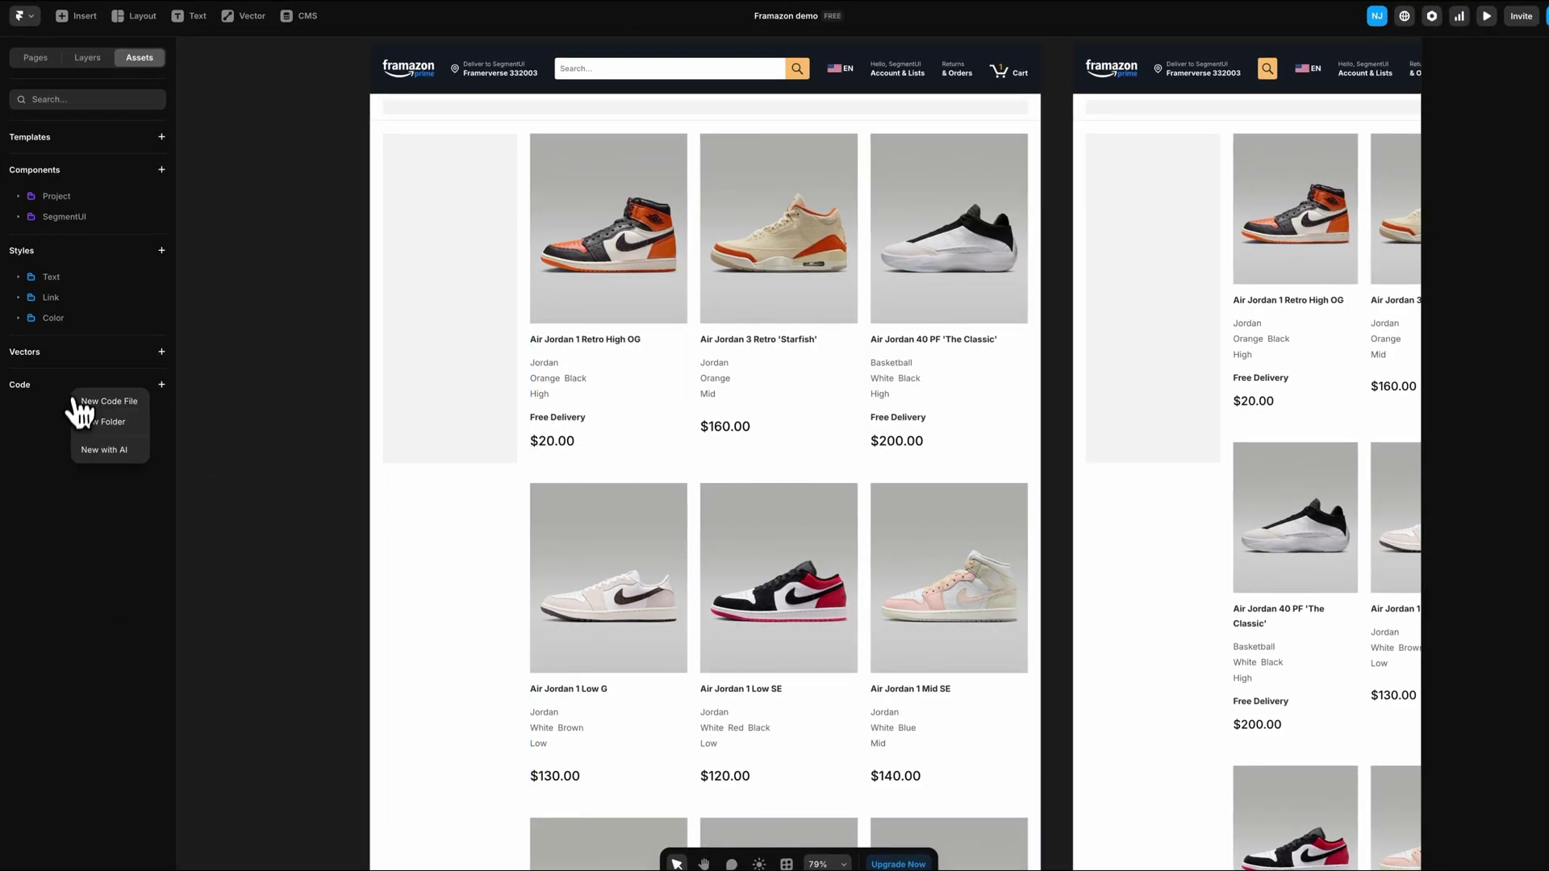
pyautogui.click(101, 402)
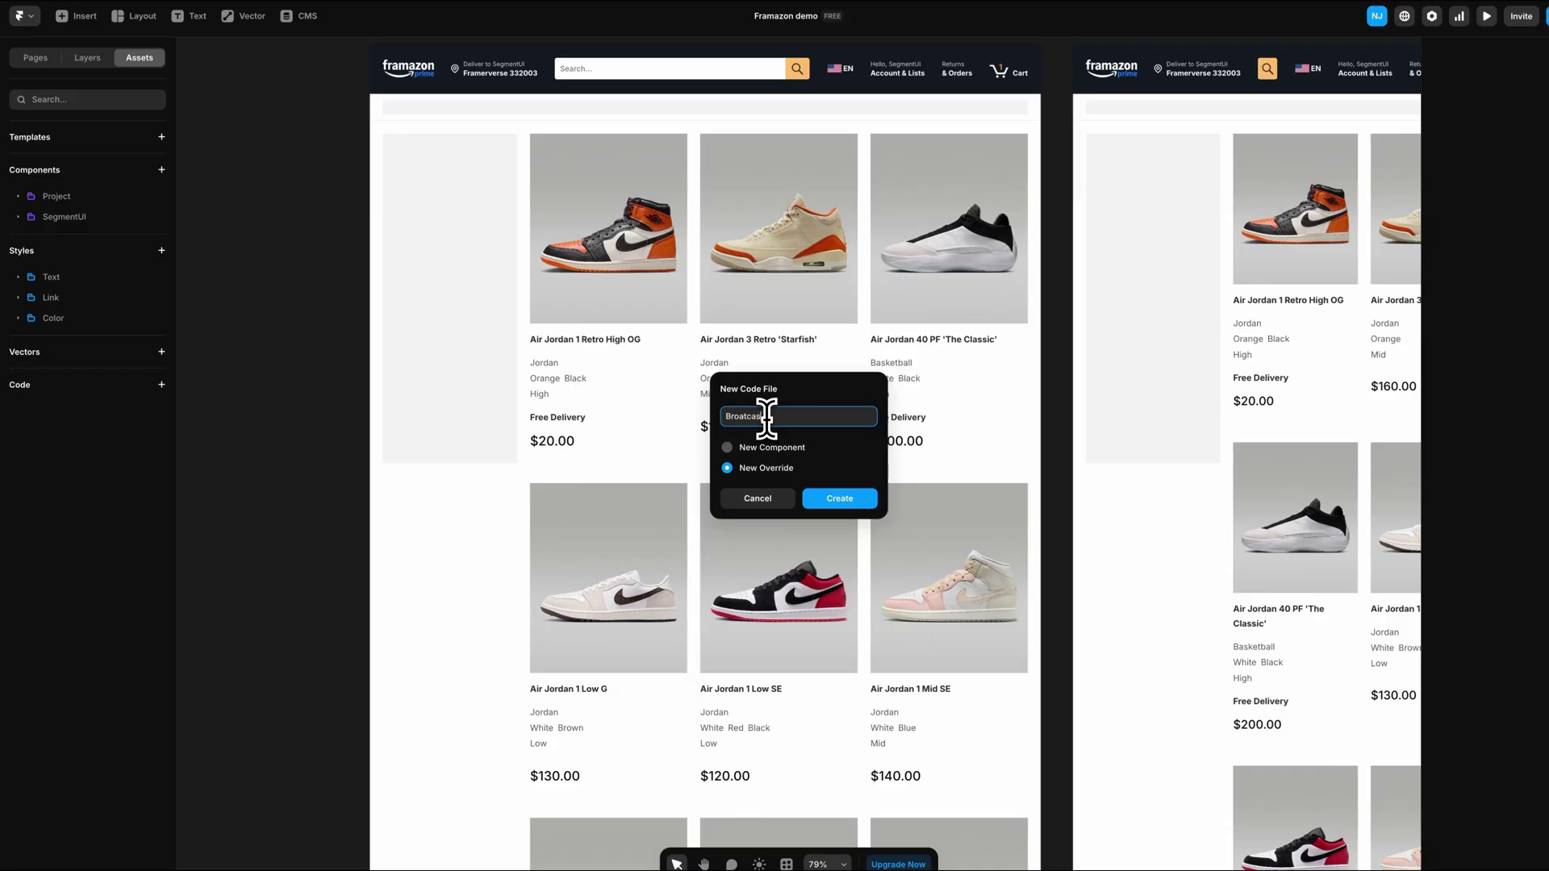
pyautogui.press('Return')
pyautogui.hotkey('ctrl', 'a')
pyautogui.hotkey('ctrl', 'v')
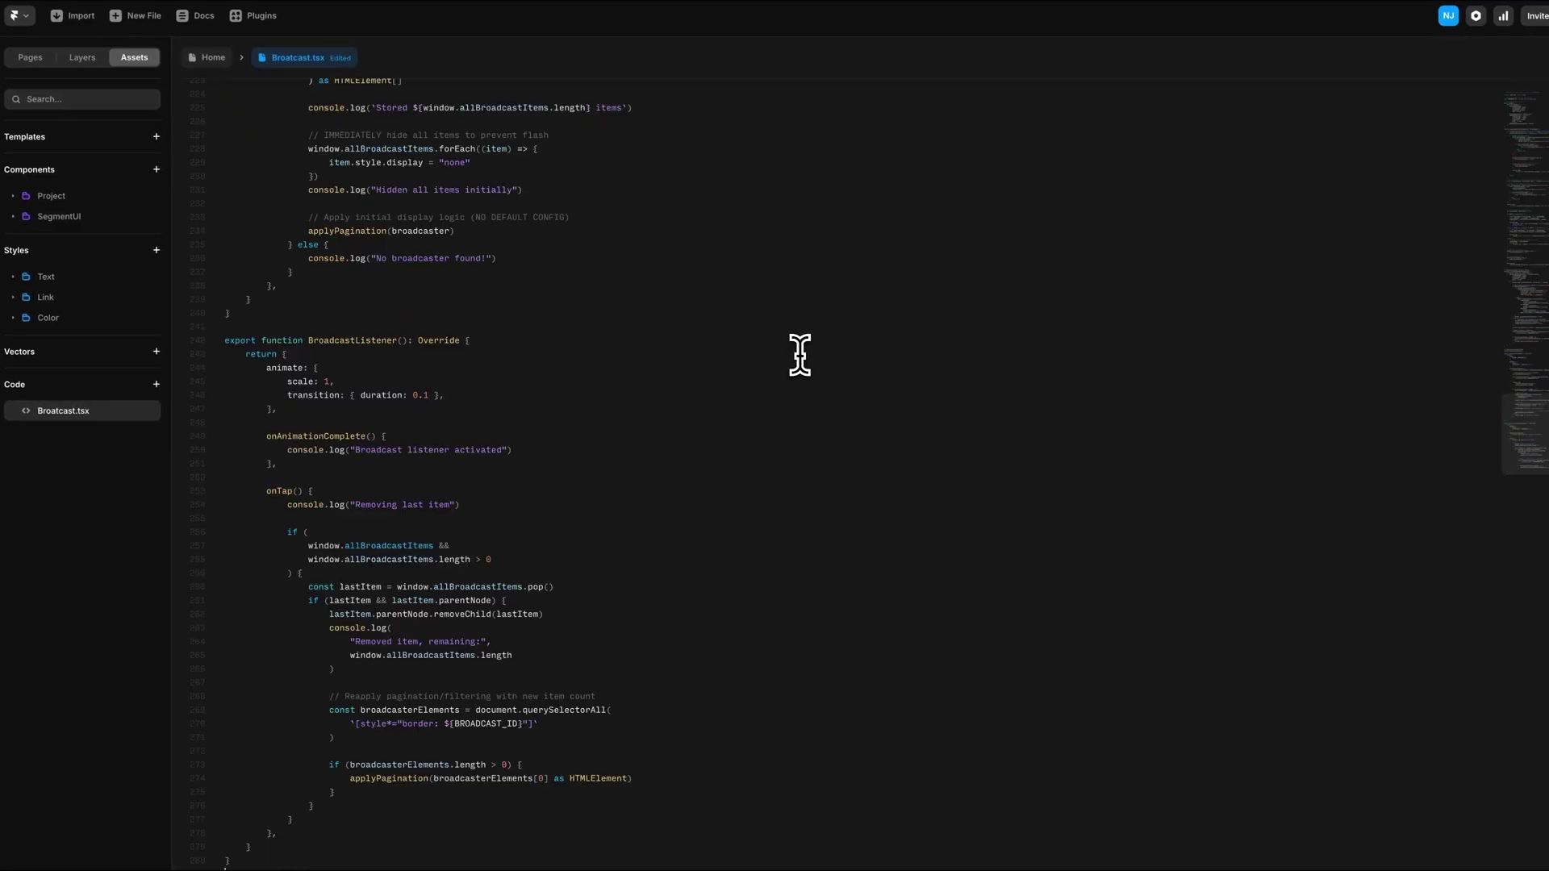
# On the Home page, apply the Broadcaster override from the Broatcast file to the shoe list.
pyautogui.click(206, 59)
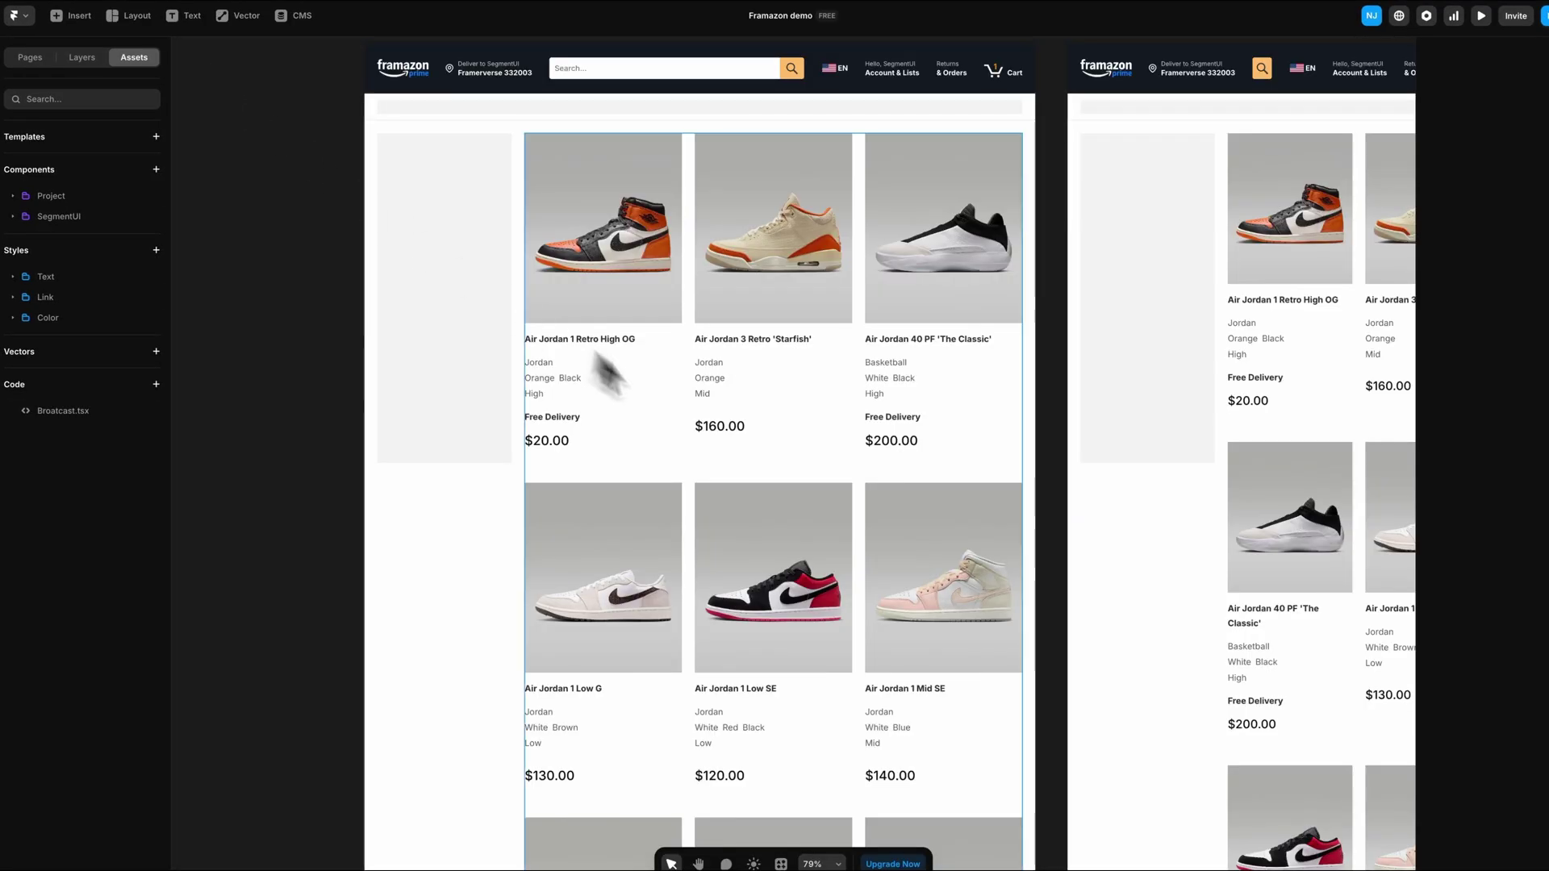
pyautogui.click(724, 454)
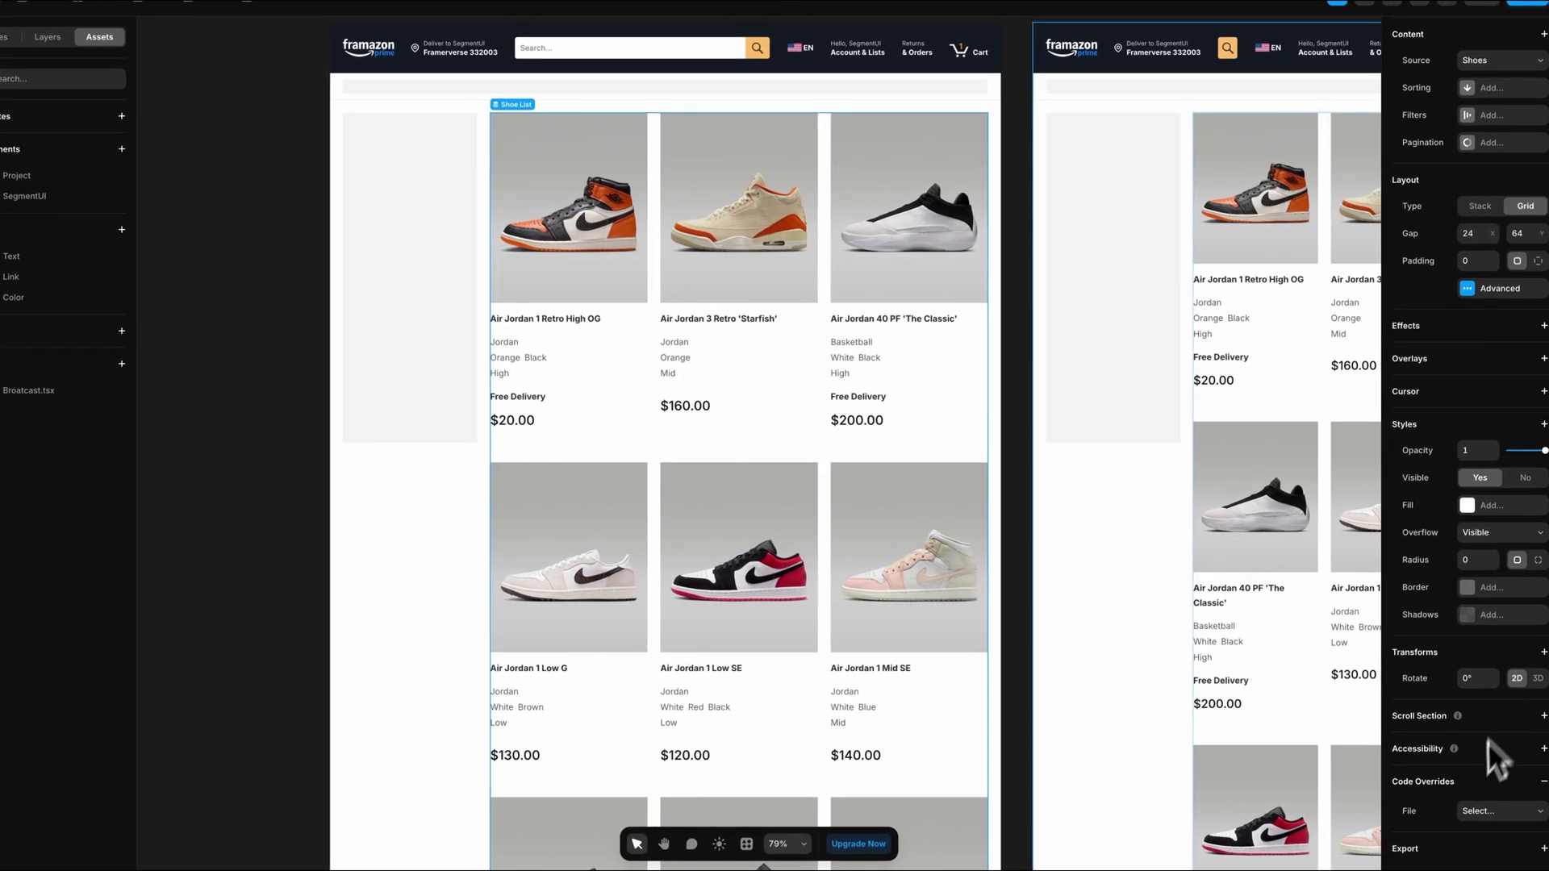
pyautogui.click(1512, 831)
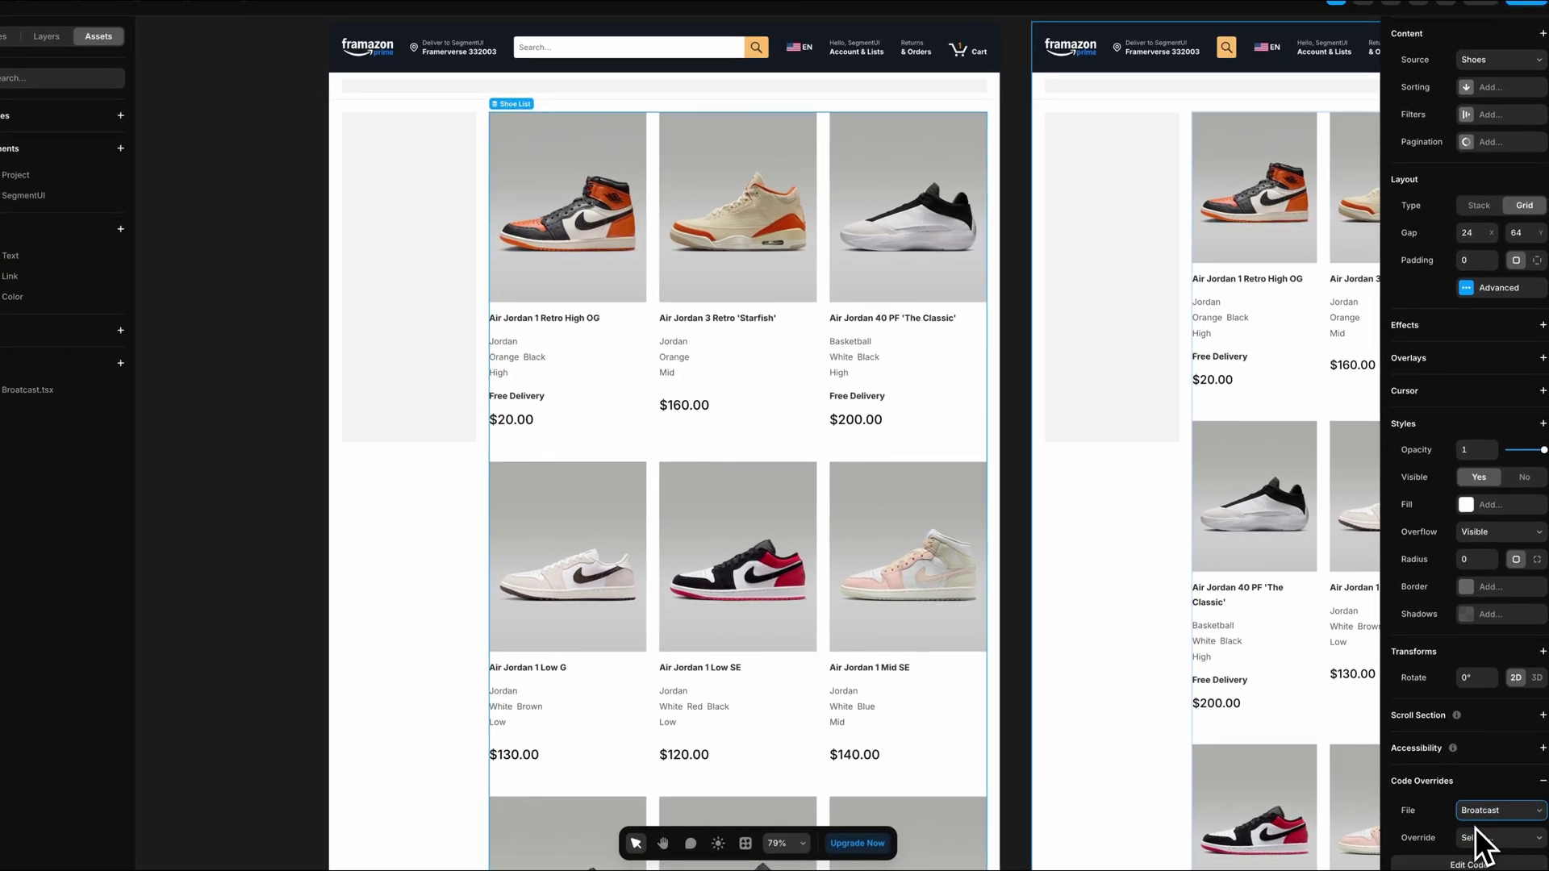
pyautogui.click(1474, 827)
pyautogui.click(1489, 783)
pyautogui.click(1493, 805)
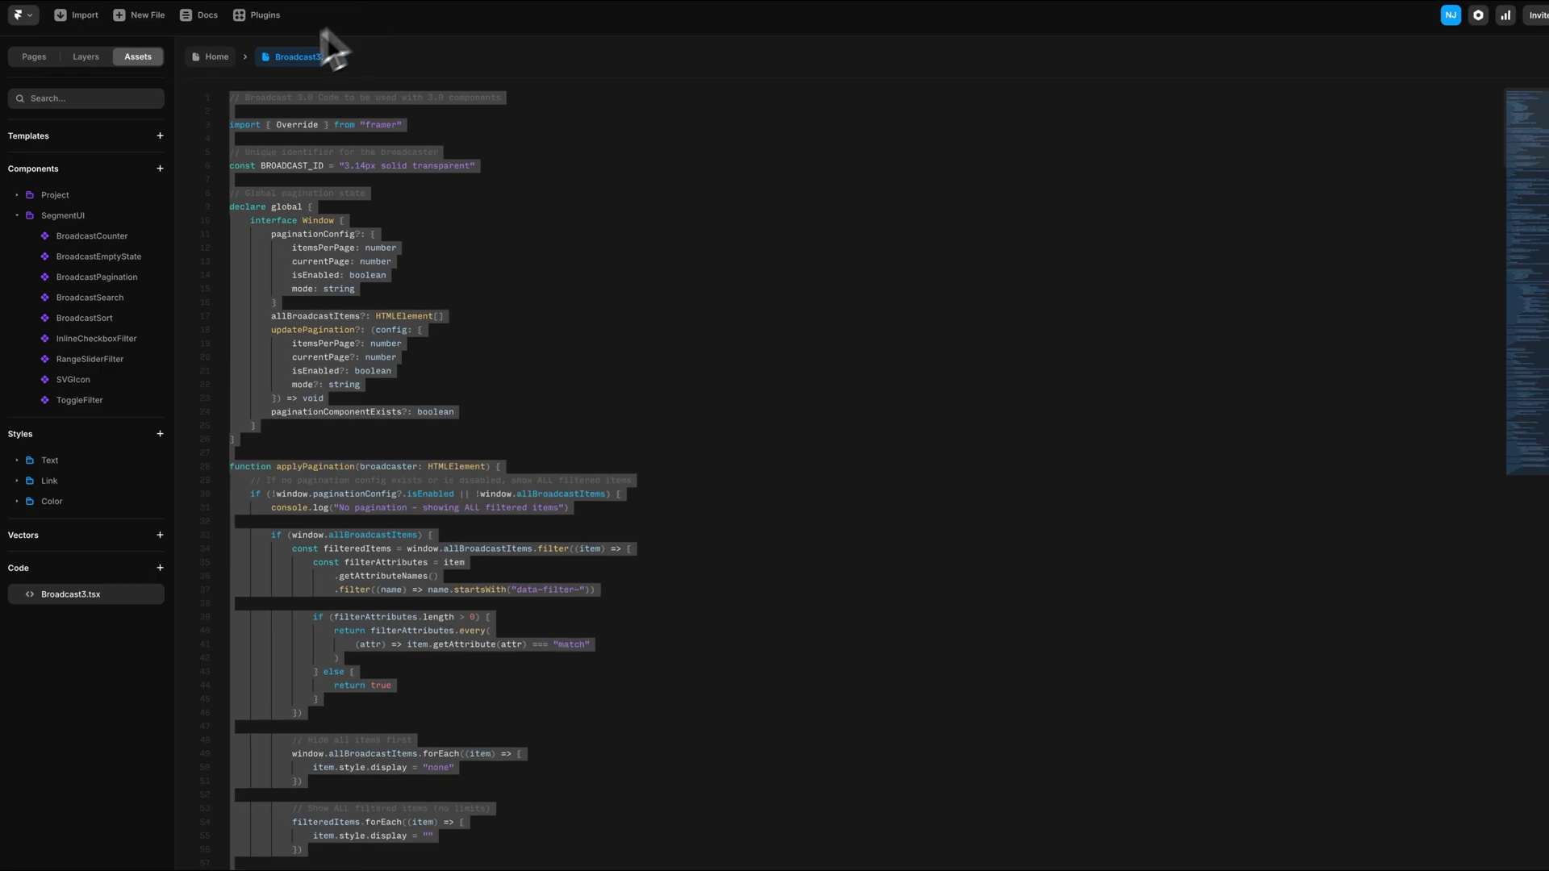
# Bring the counter, sort and filter components from Framazon 4.0 [LIVE] into the demo page, with the Category filter first in the sidebar.
pyautogui.click(339, 53)
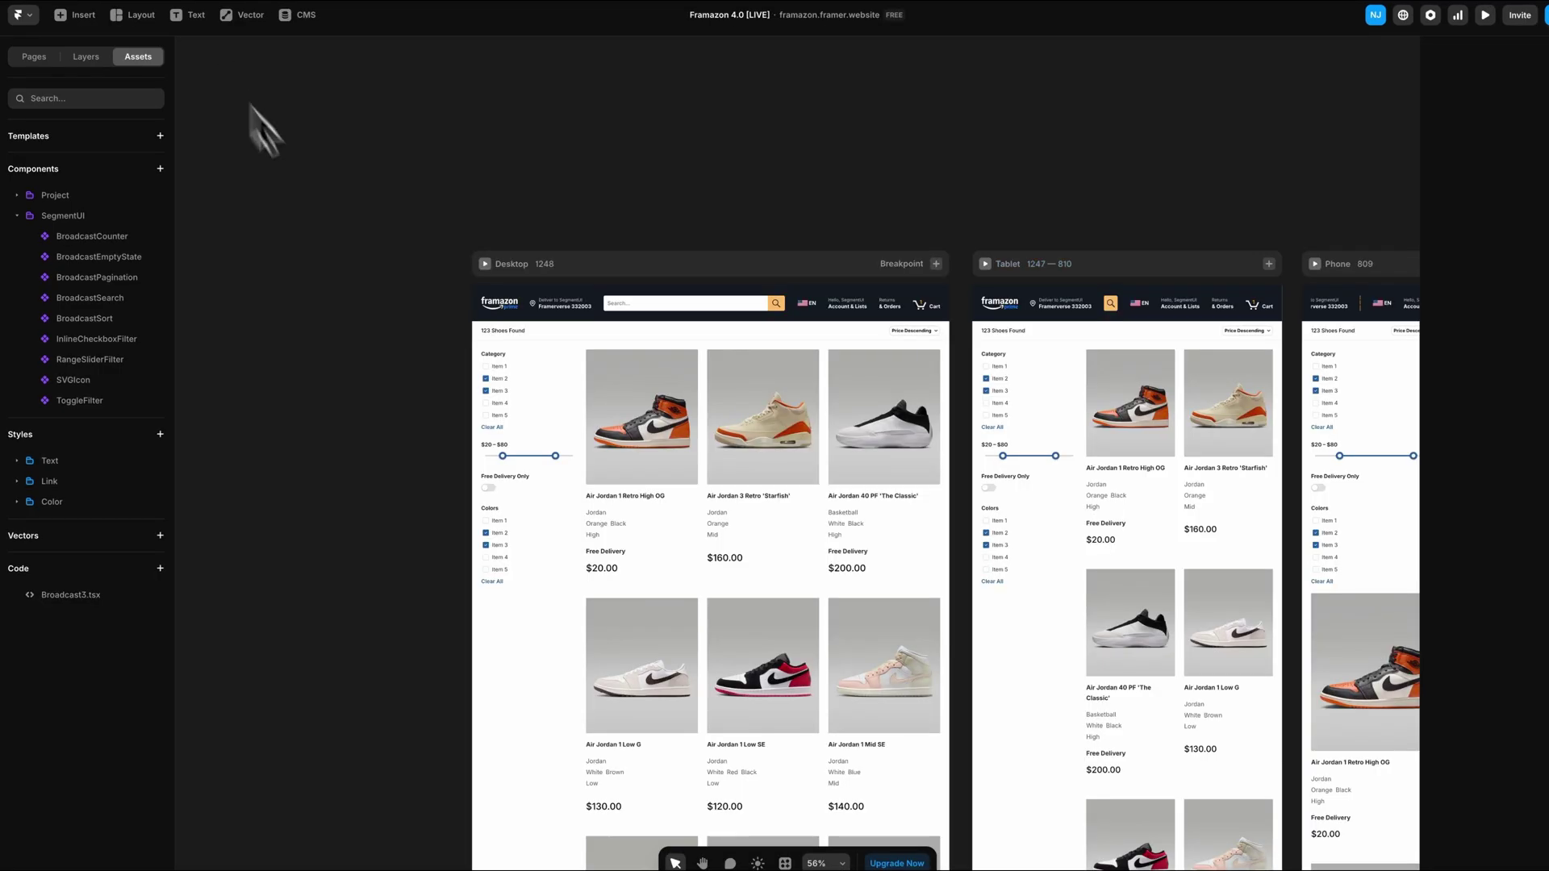
pyautogui.click(501, 434)
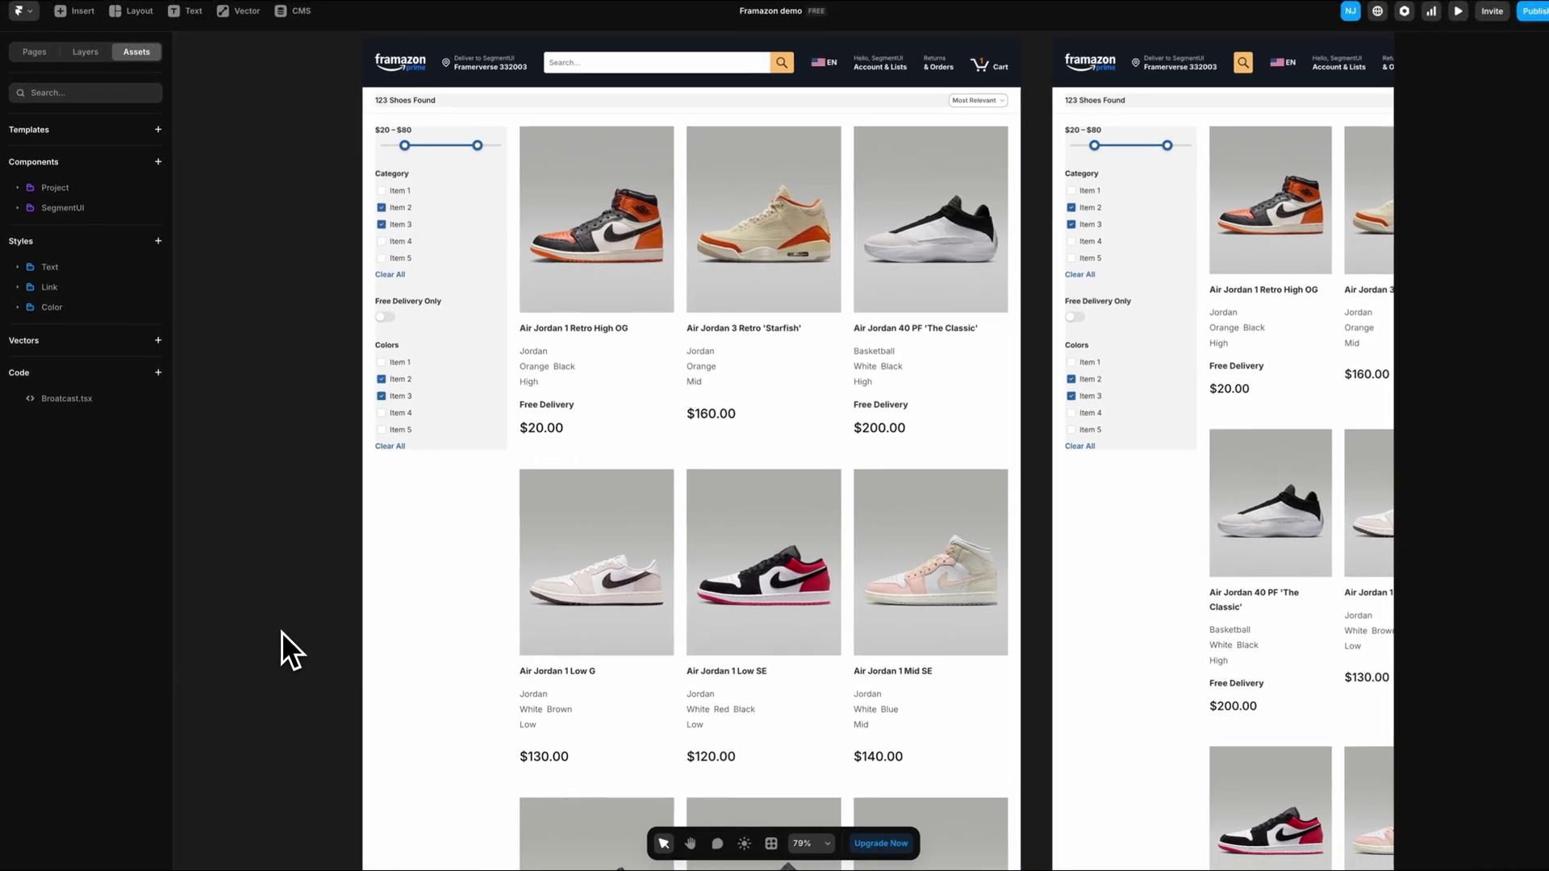
pyautogui.scroll(3, 279, 633)
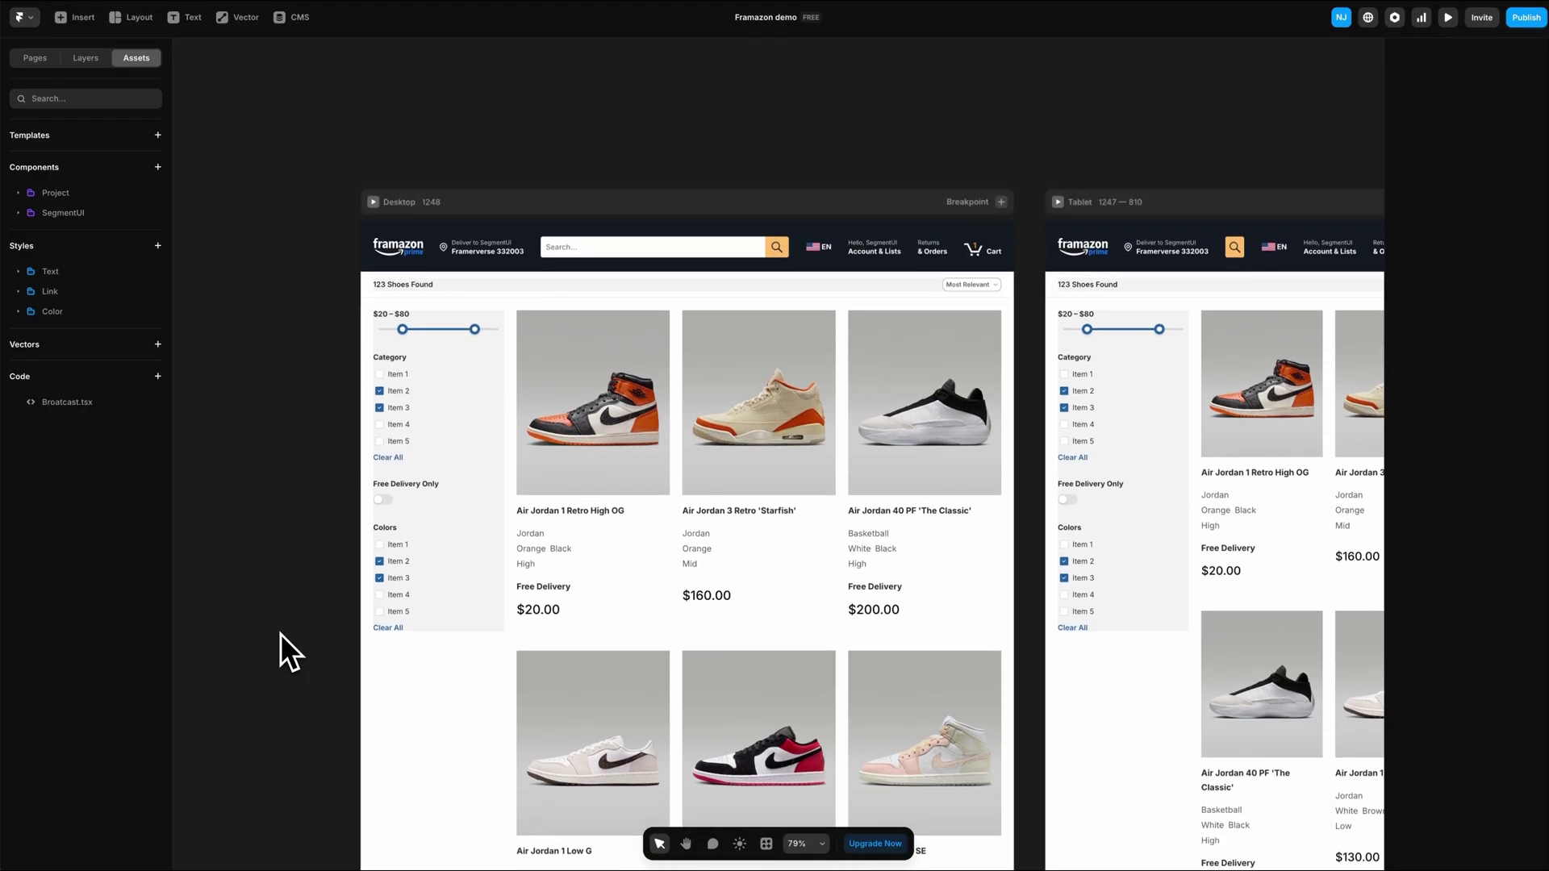
pyautogui.click(380, 417)
pyautogui.click(408, 375)
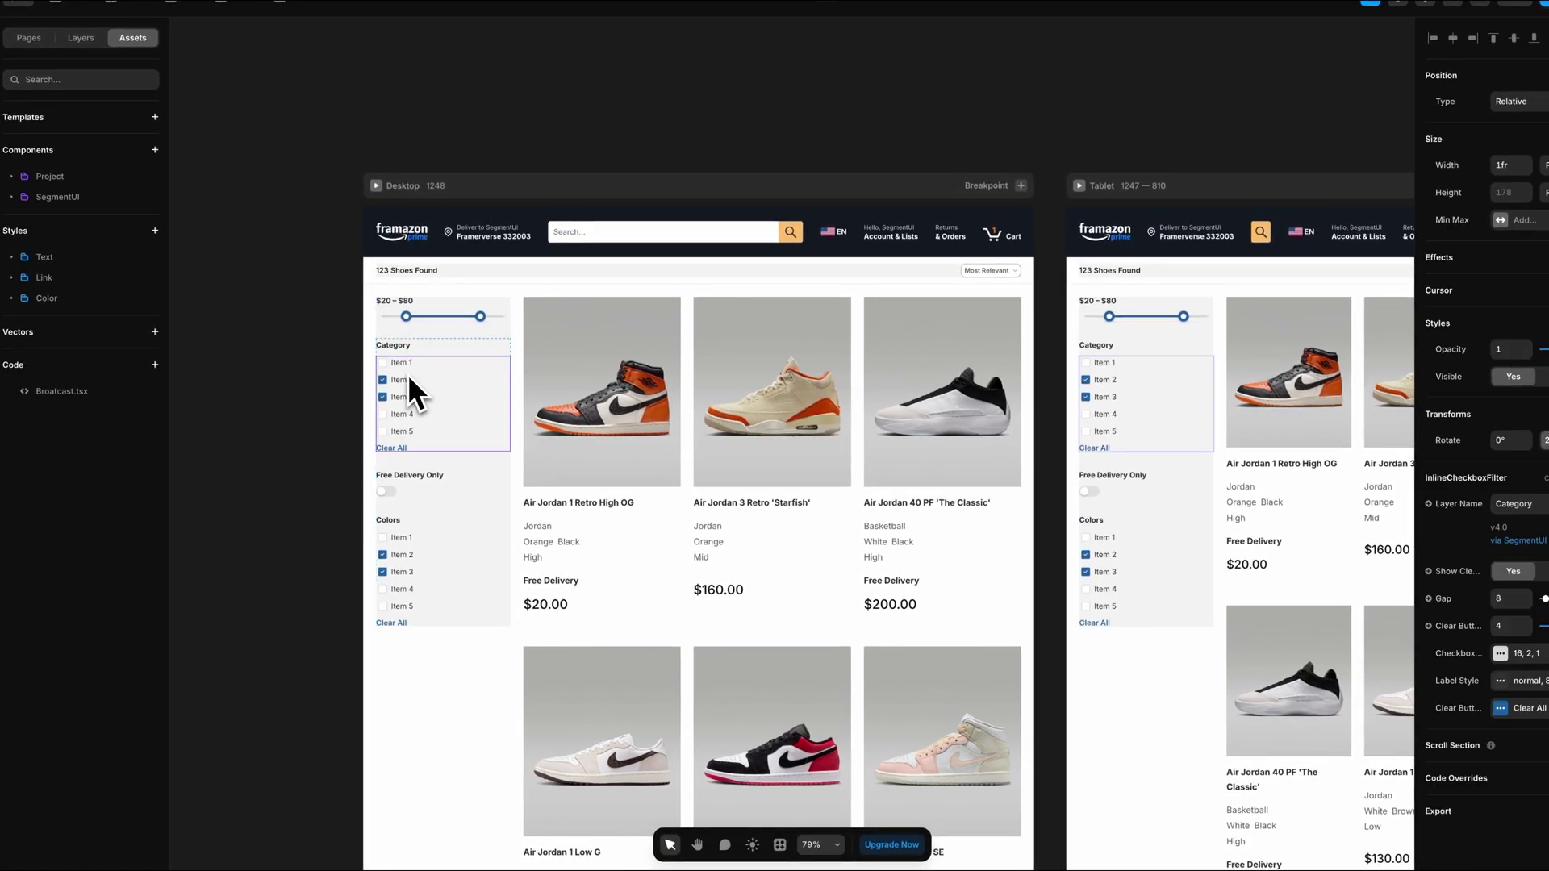
pyautogui.click(560, 500)
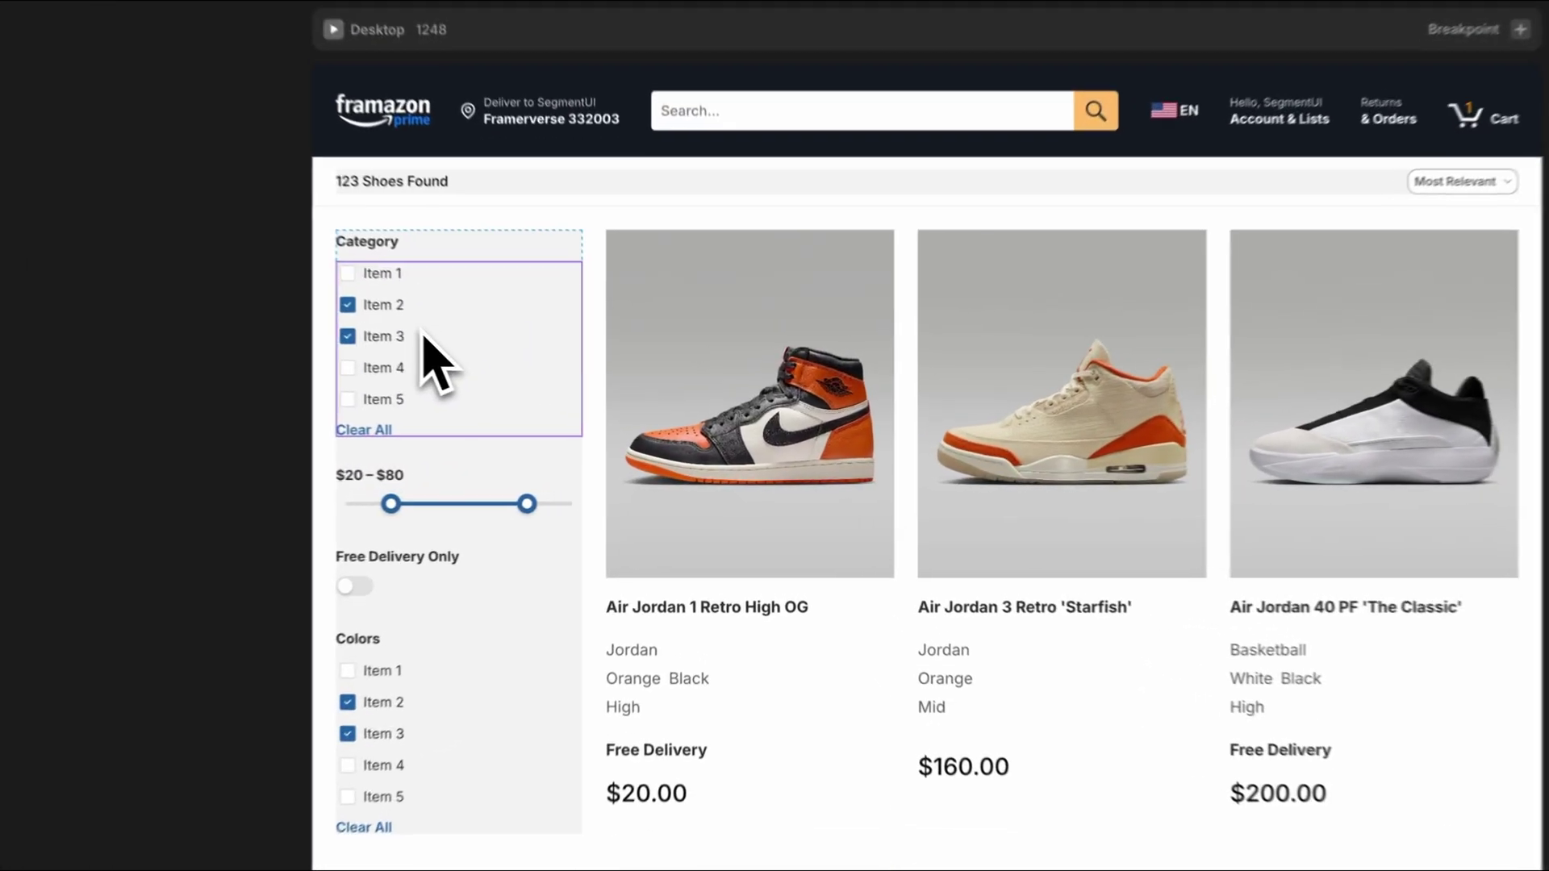
# Paste the matching card layer's name into the Layer Name of the Category checkbox filter.
pyautogui.click(562, 394)
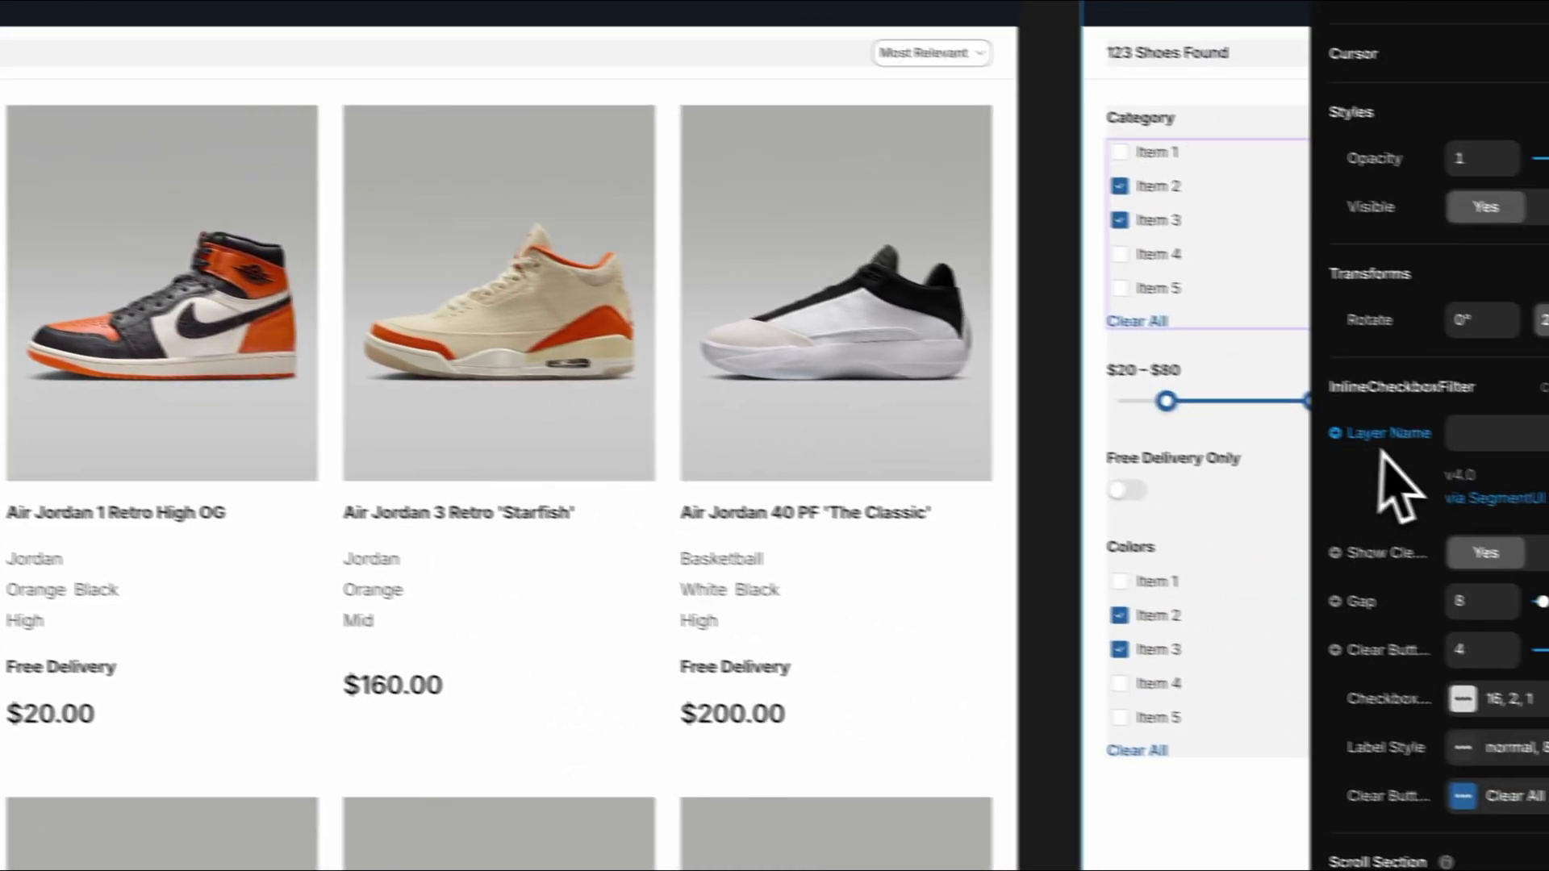
pyautogui.click(1480, 515)
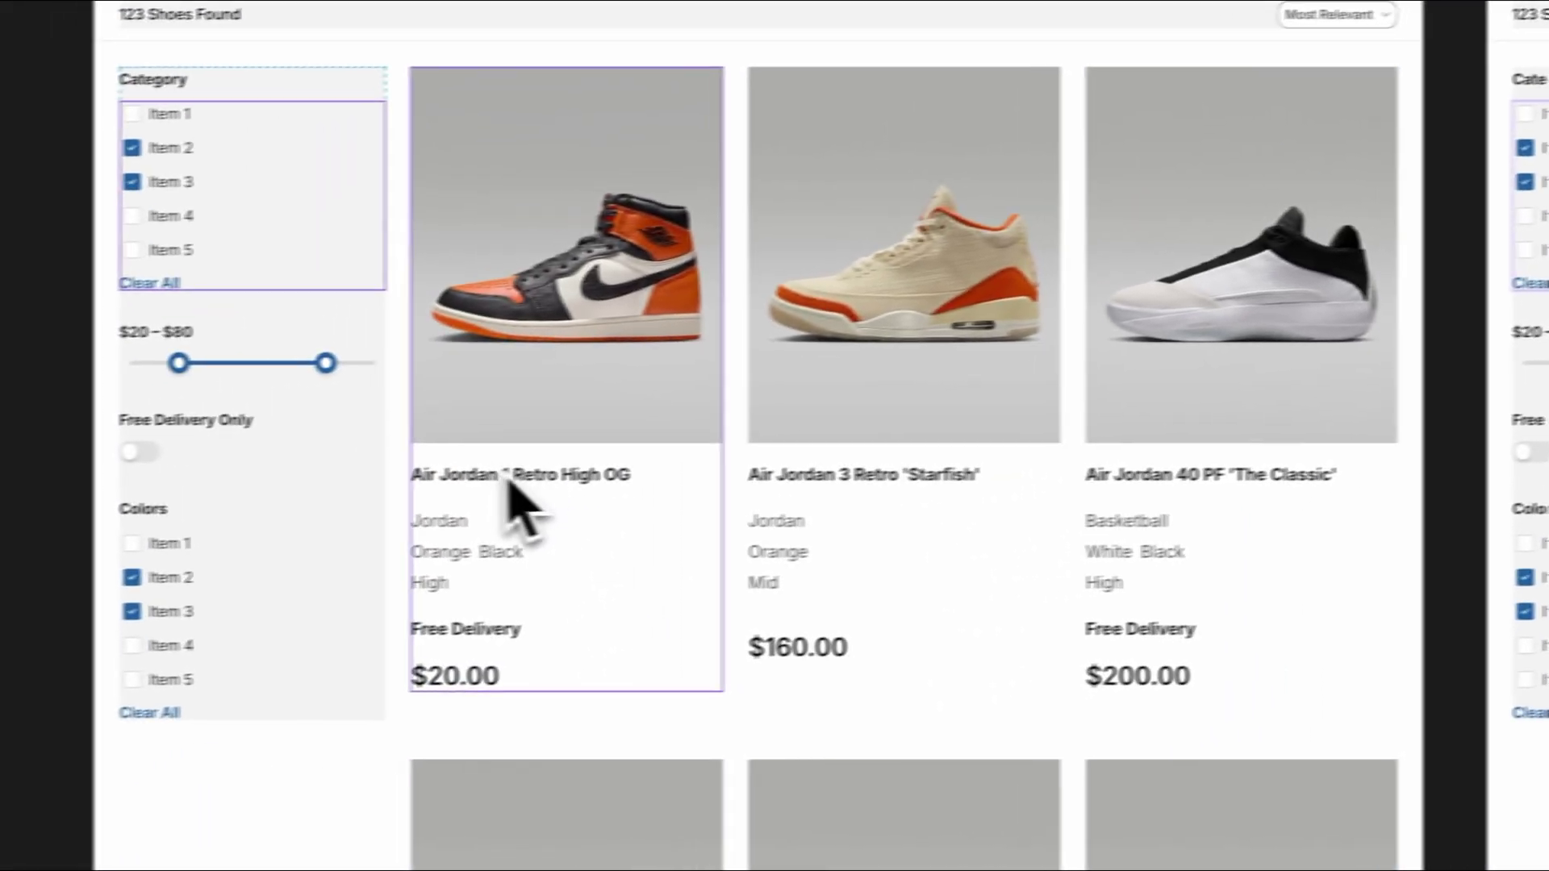
pyautogui.click(588, 501)
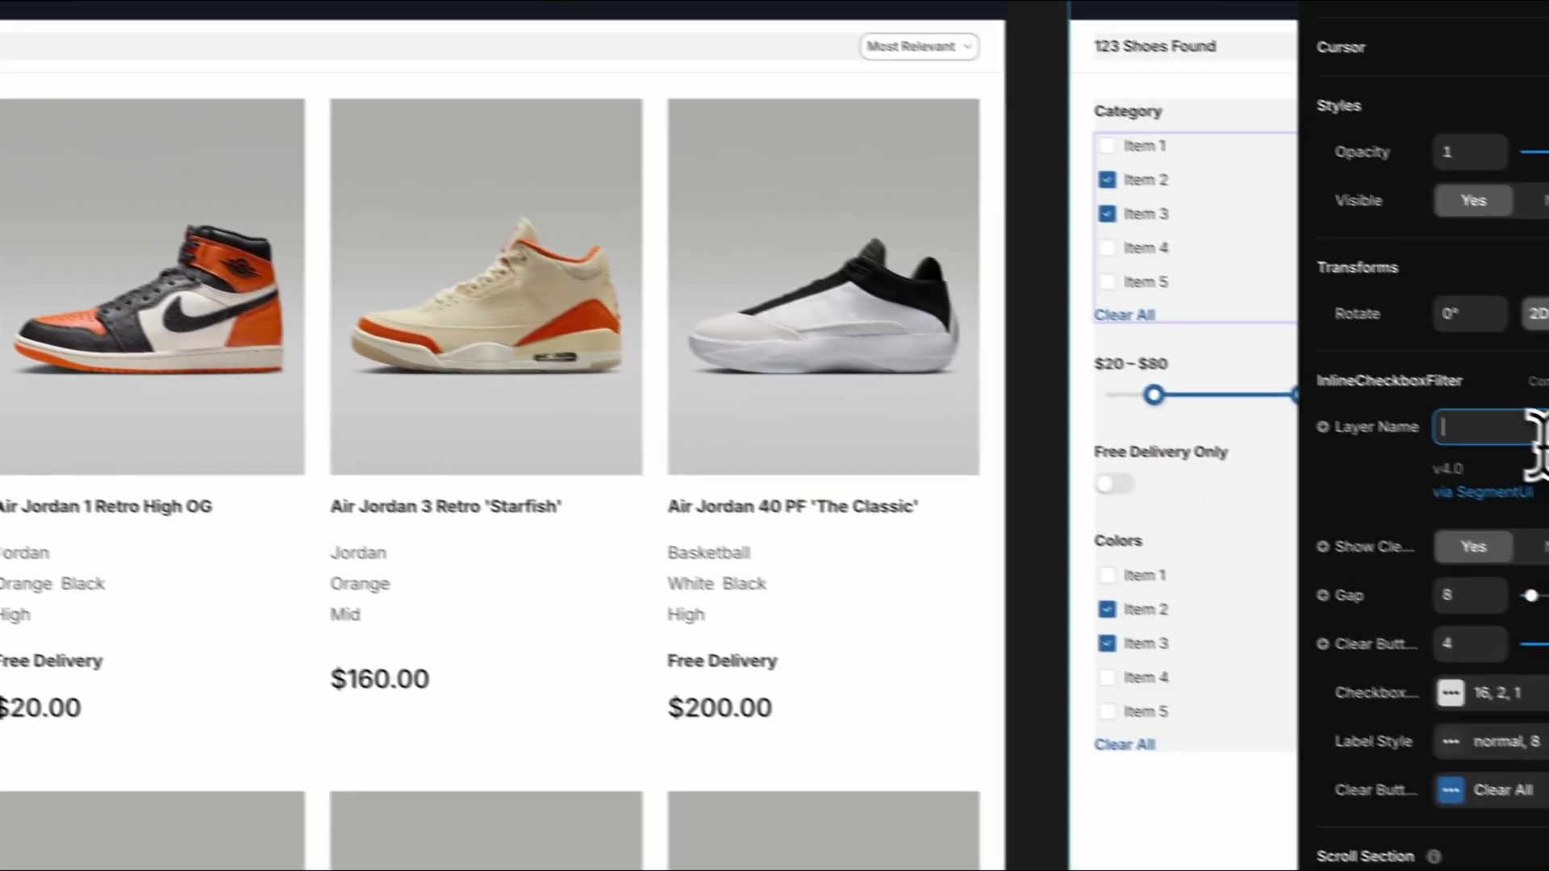
pyautogui.write('Category')
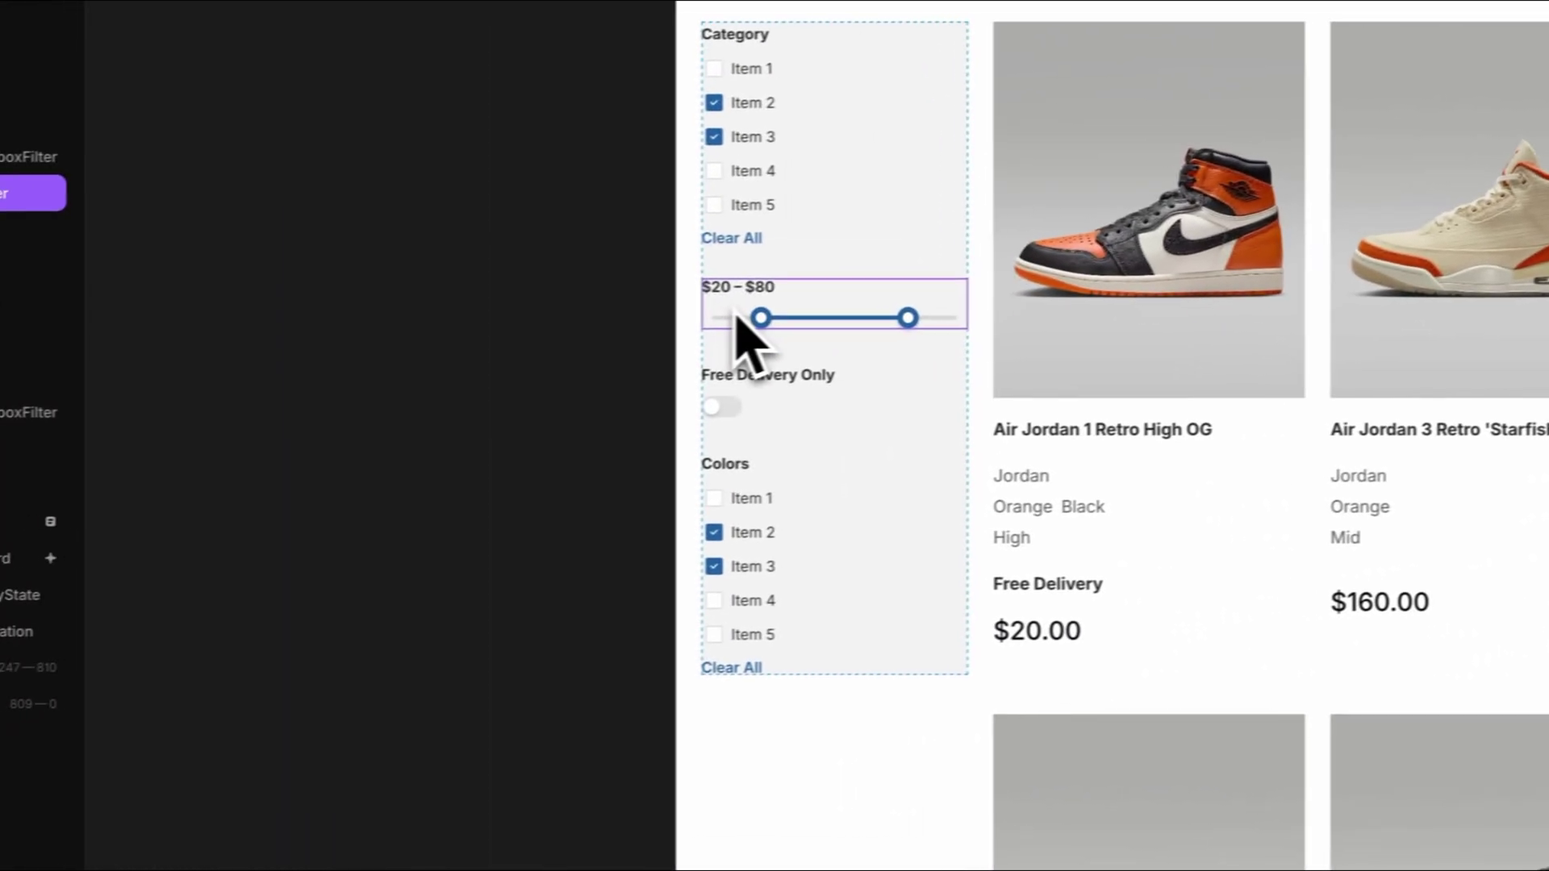
# Open the CMS card and get the name of its Price layer for the range slider filter.
pyautogui.doubleClick(1092, 401)
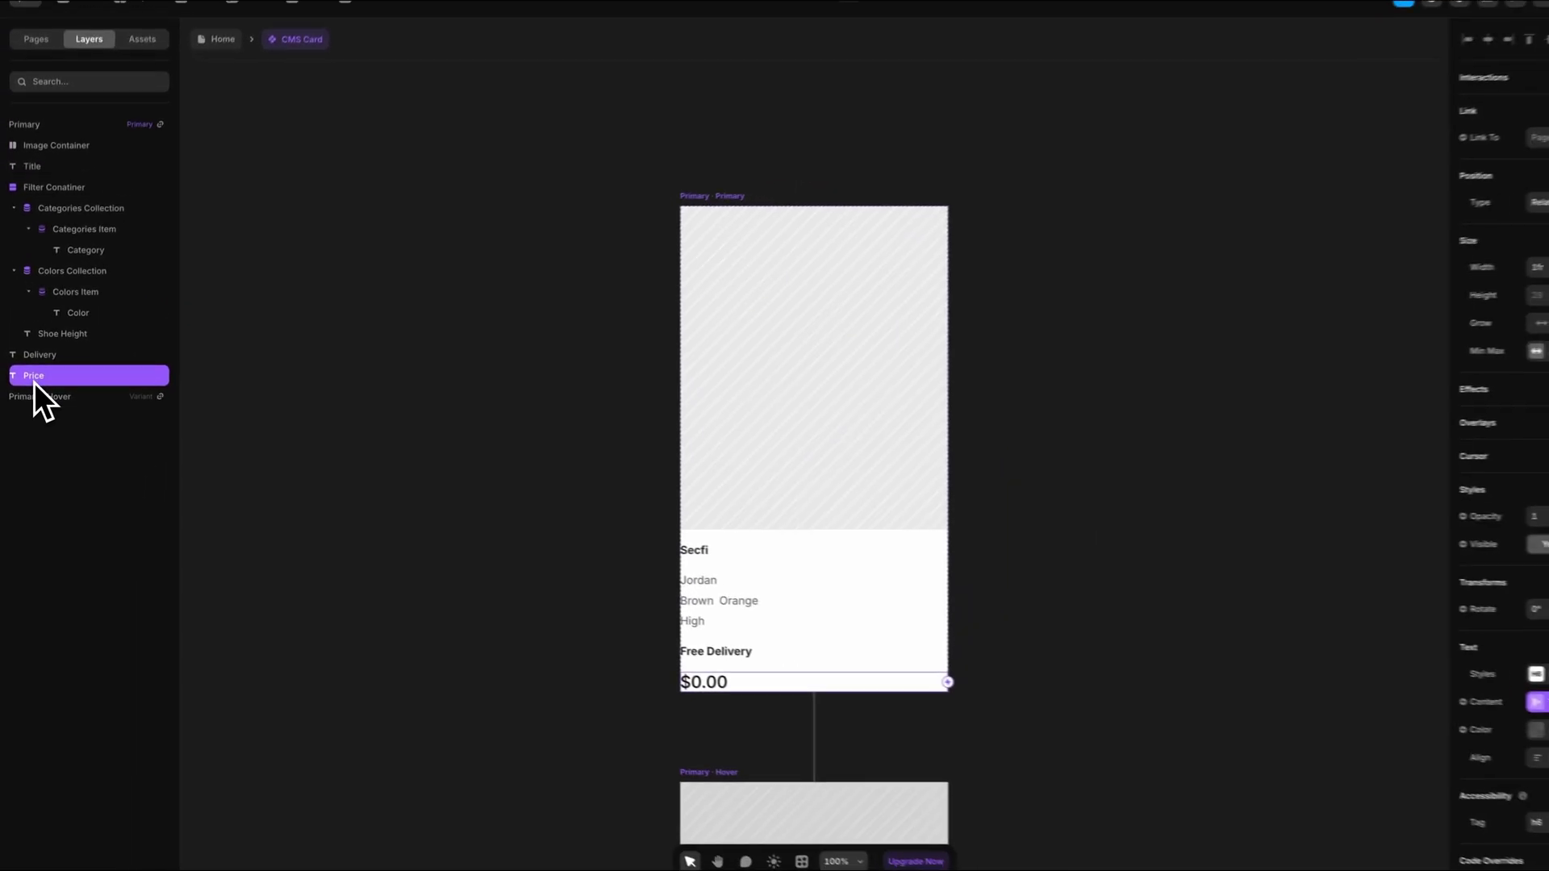
pyautogui.doubleClick(32, 385)
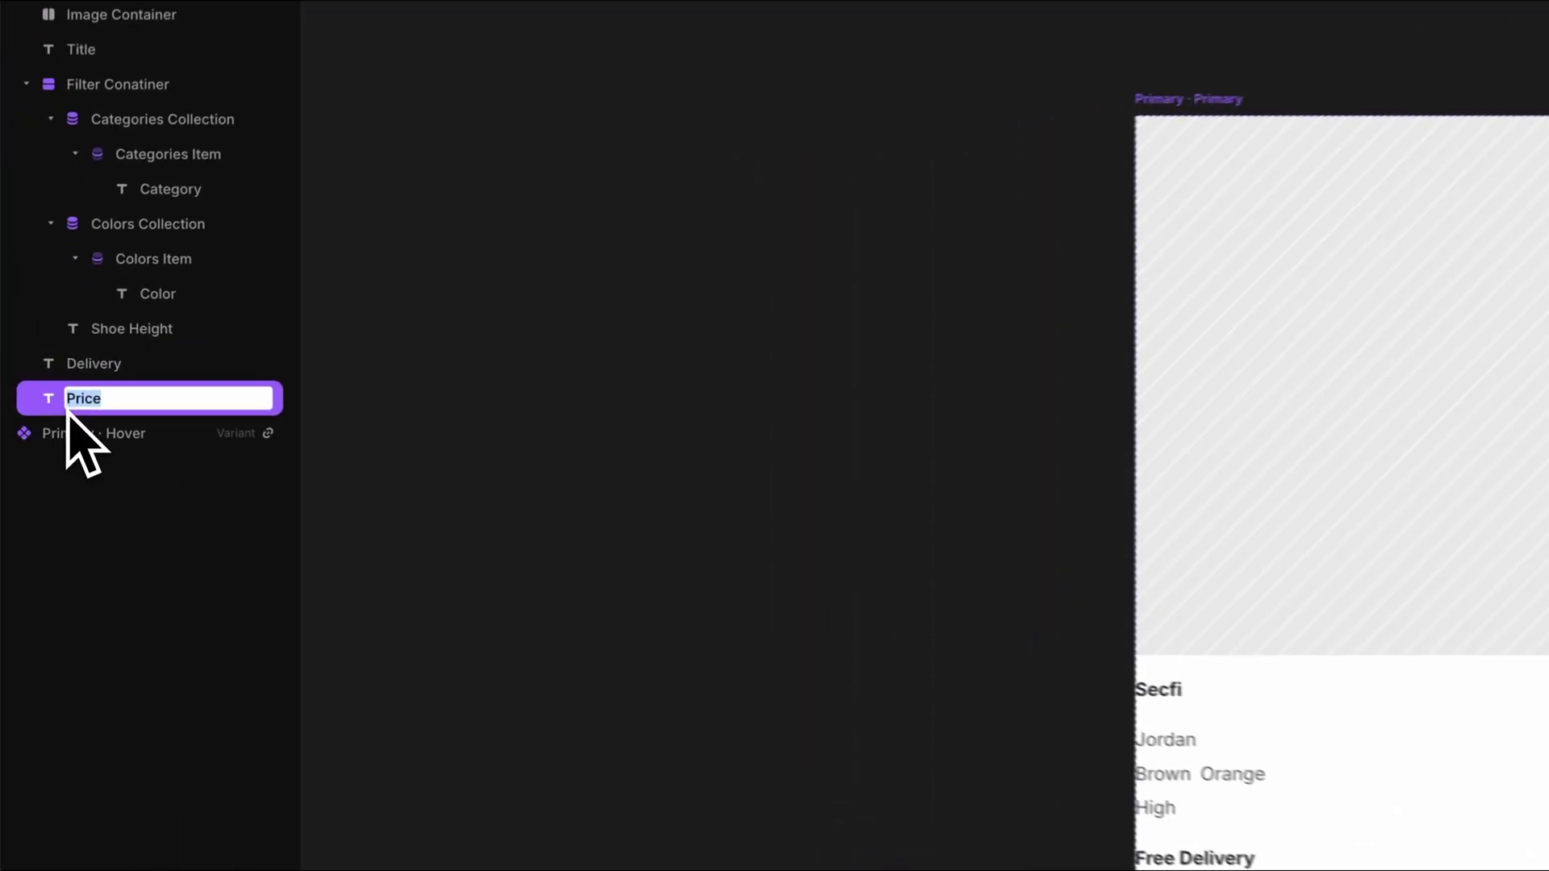
# Set the free delivery toggle's Layer Name to Delivery and If Yes to Free Delivery, with If No empty.
pyautogui.click(570, 391)
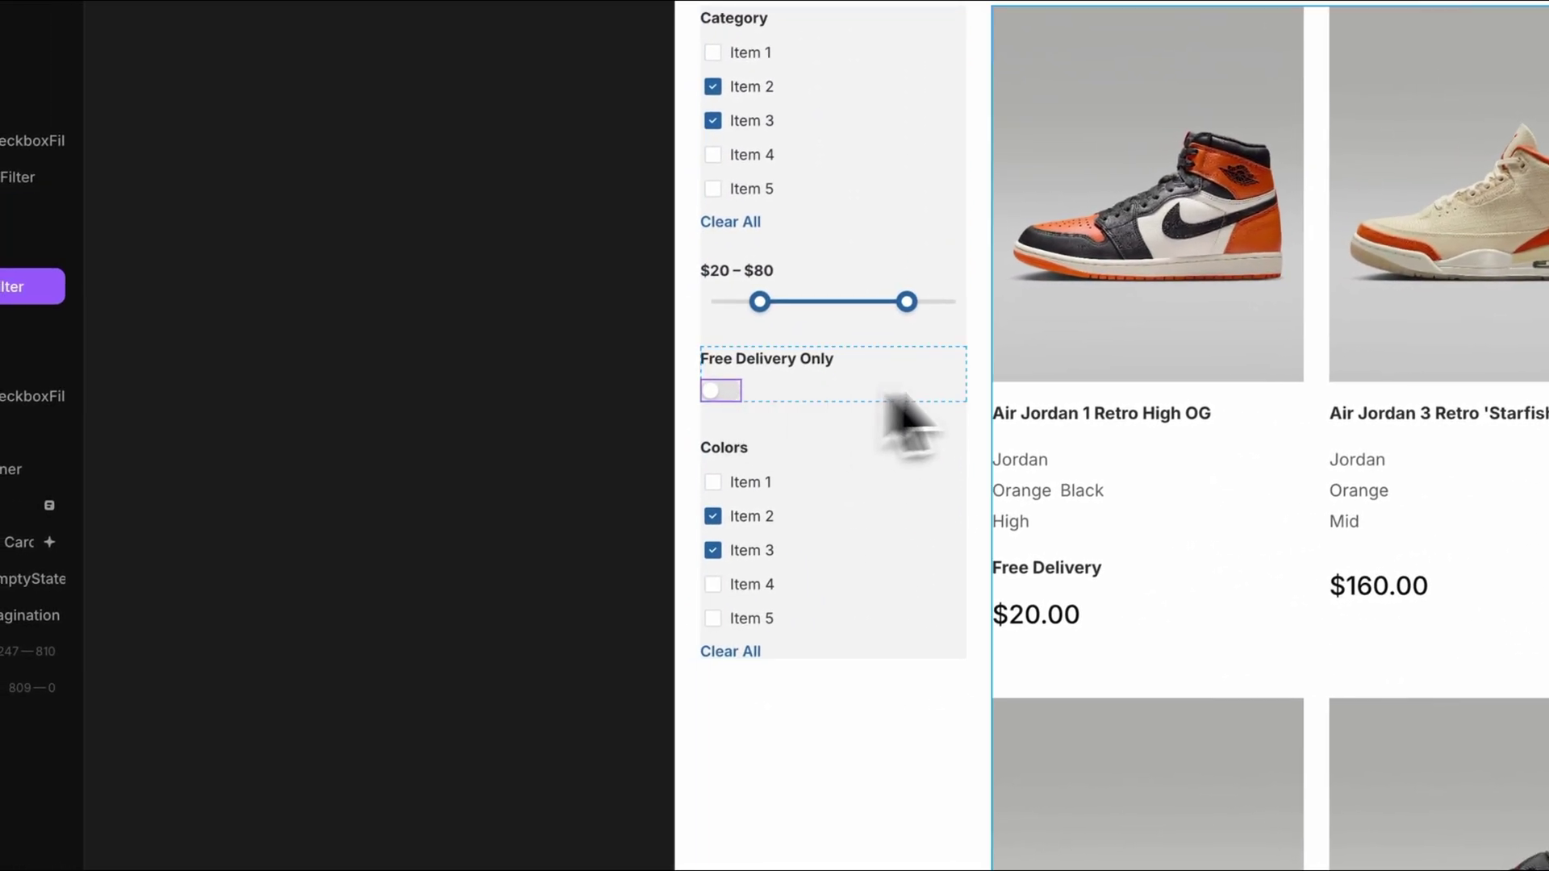
pyautogui.doubleClick(1091, 364)
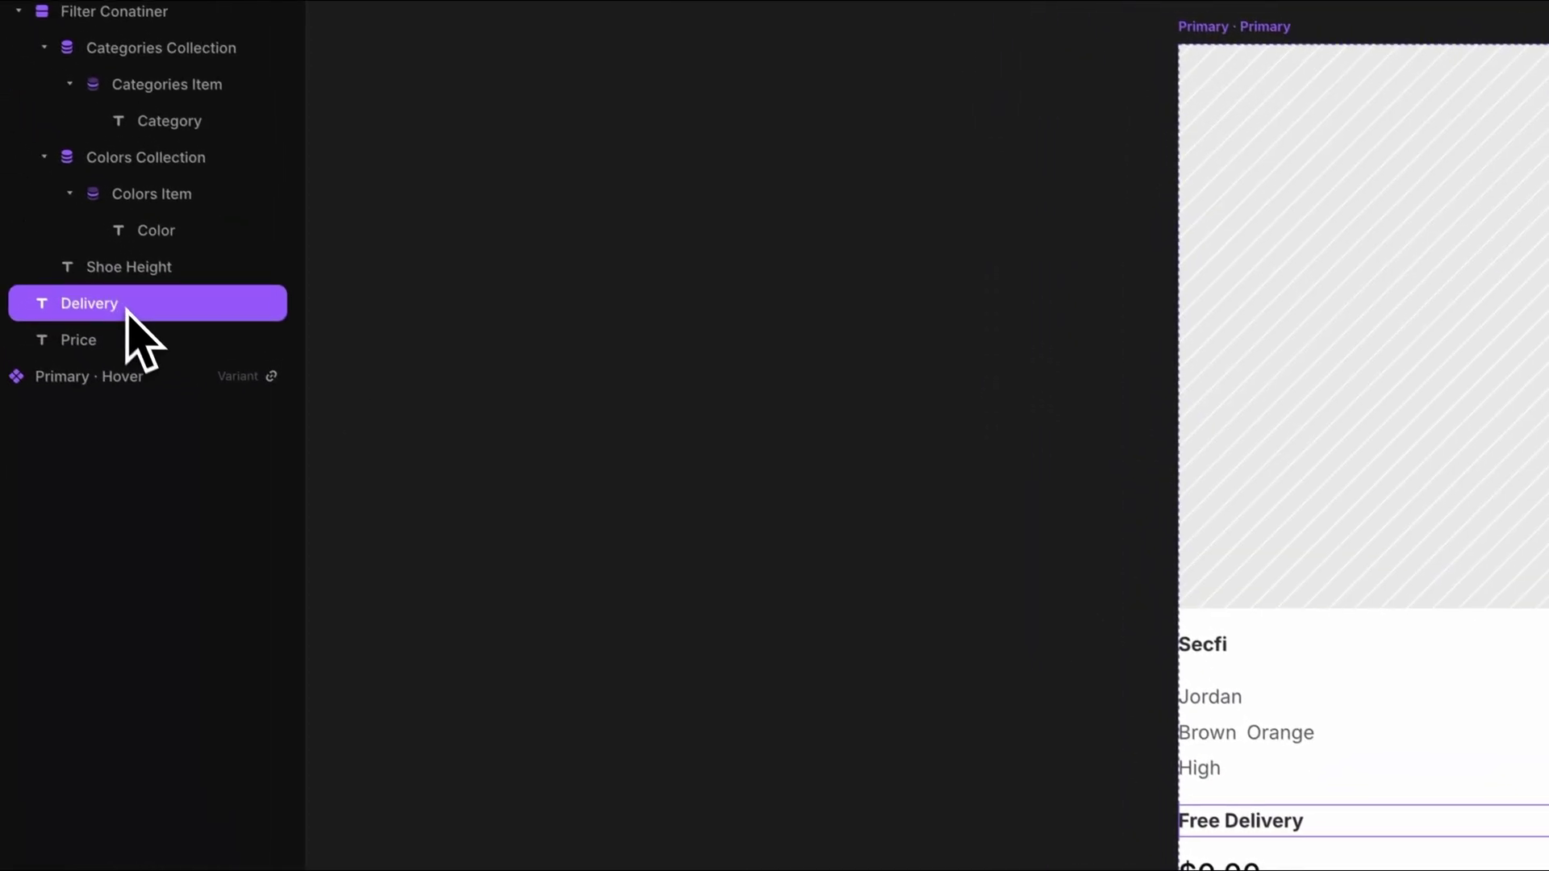
pyautogui.doubleClick(137, 319)
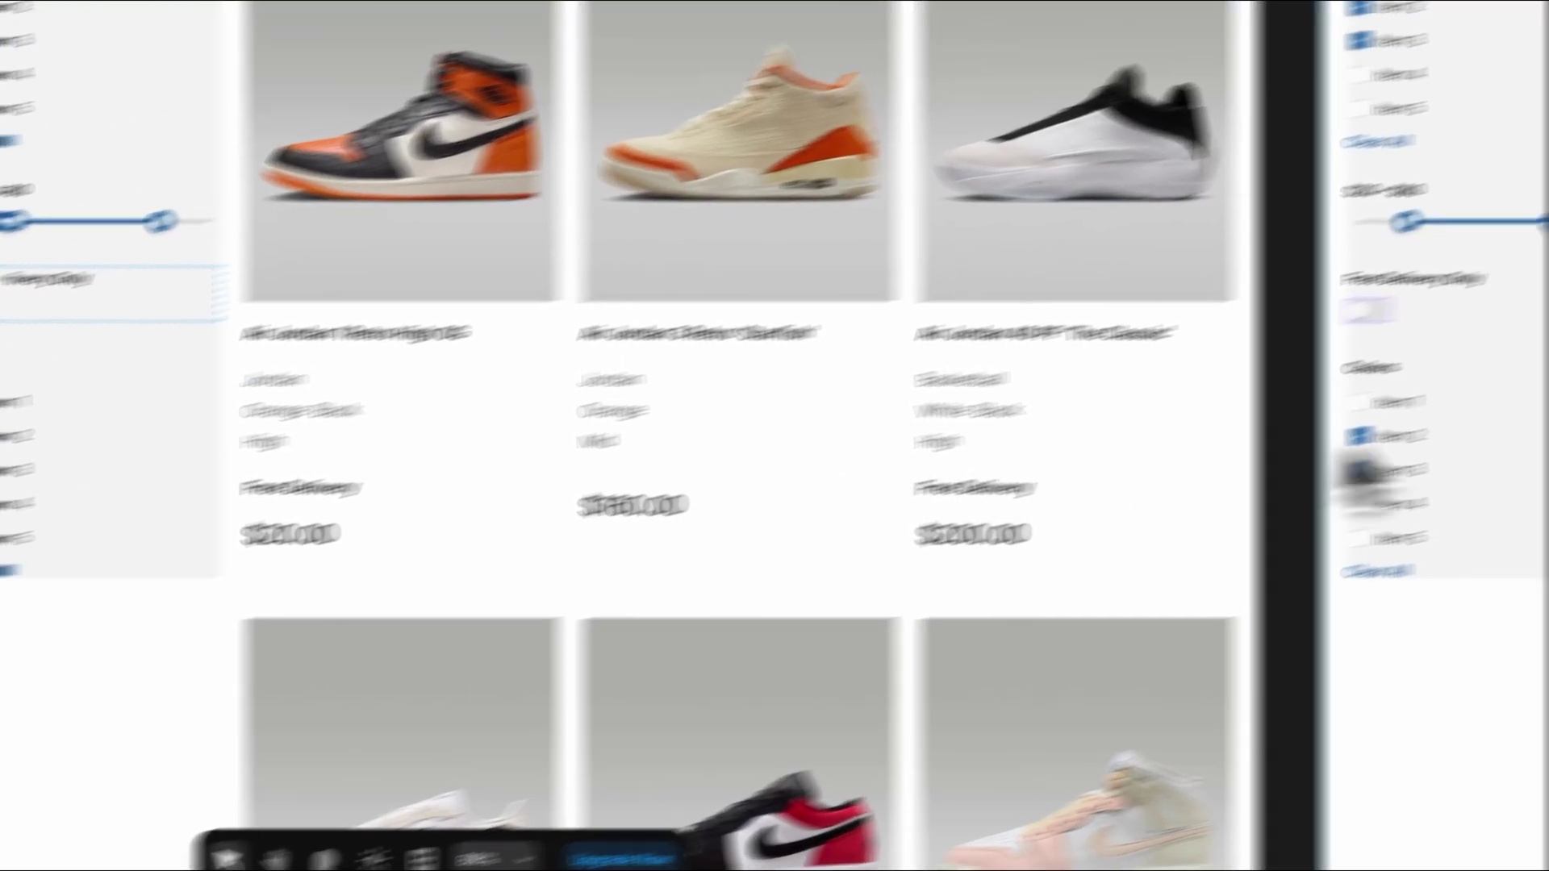
pyautogui.click(1459, 383)
pyautogui.click(1426, 434)
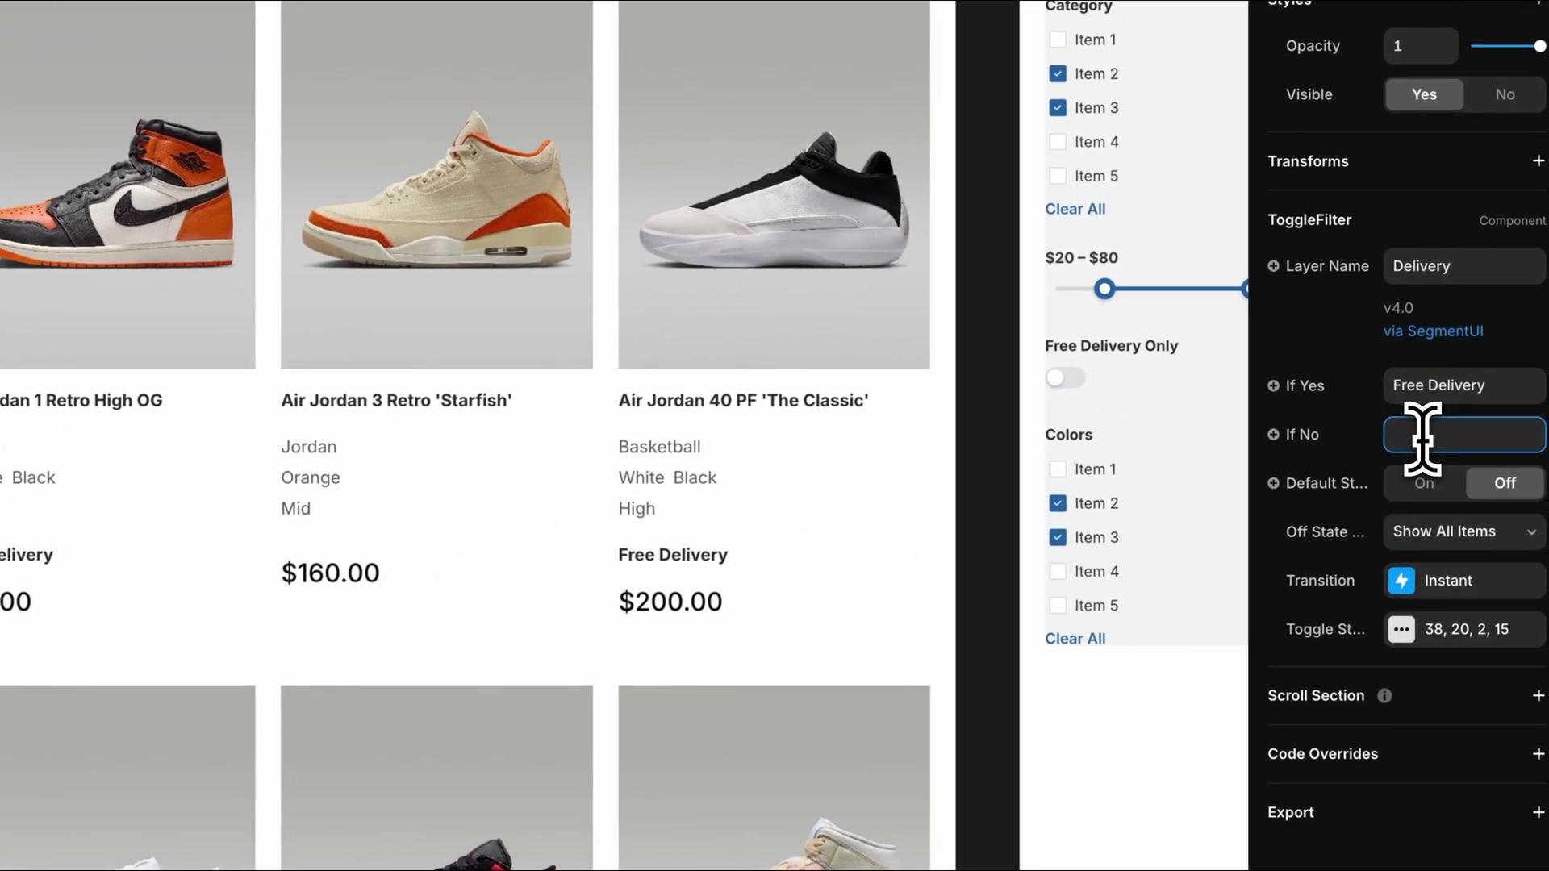
# Examine the free delivery toggle's Off State Logic choices, Show Off Only and Show All Items.
pyautogui.moveTo(1238, 513); pyautogui.dragTo(1210, 521)
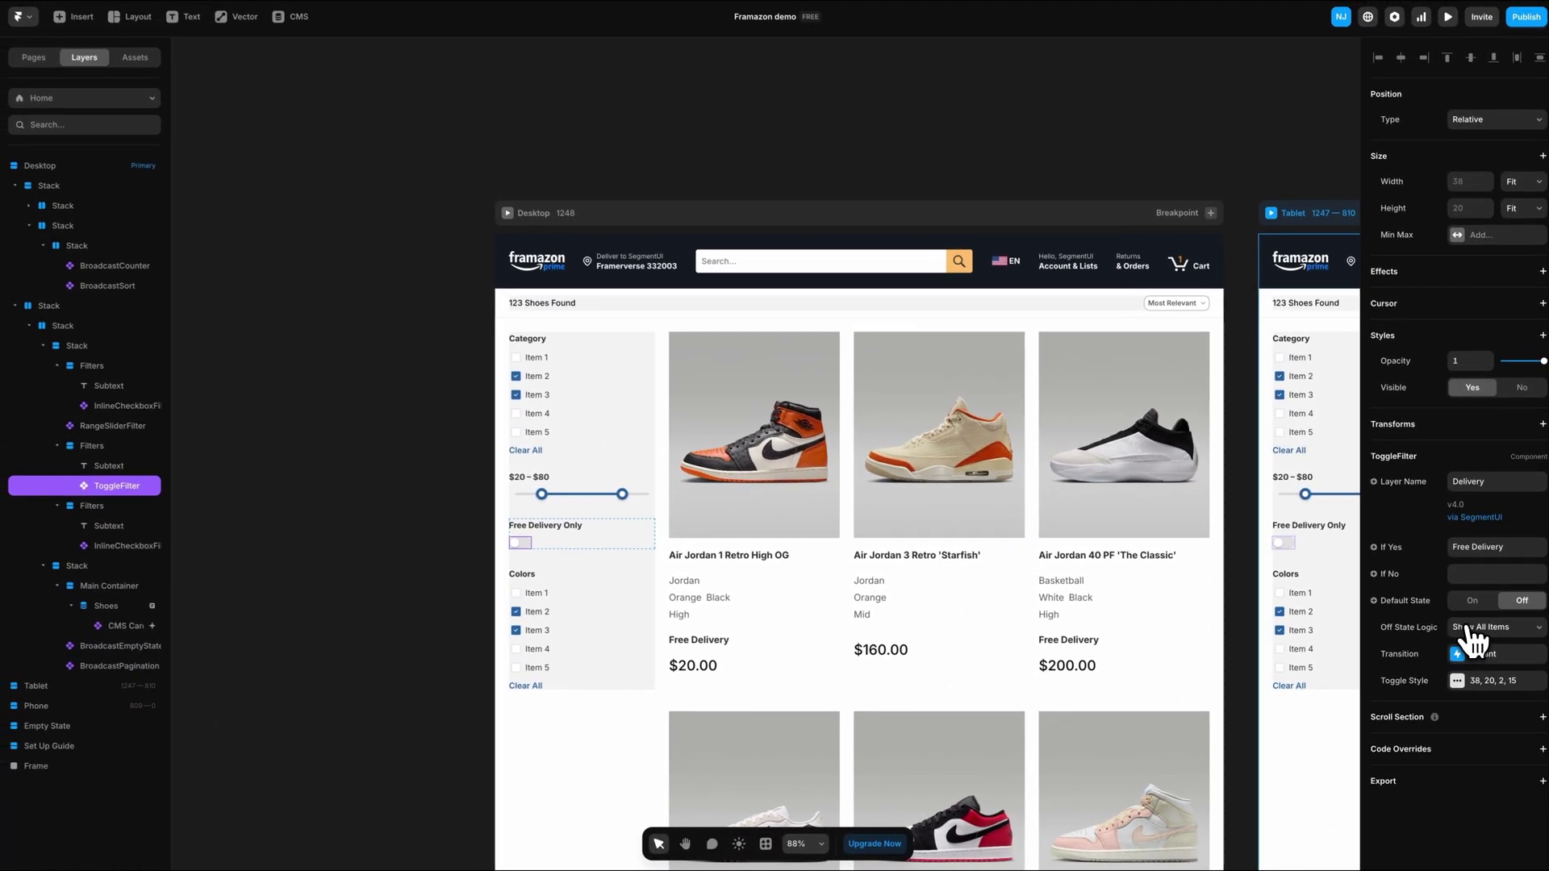
pyautogui.click(1475, 640)
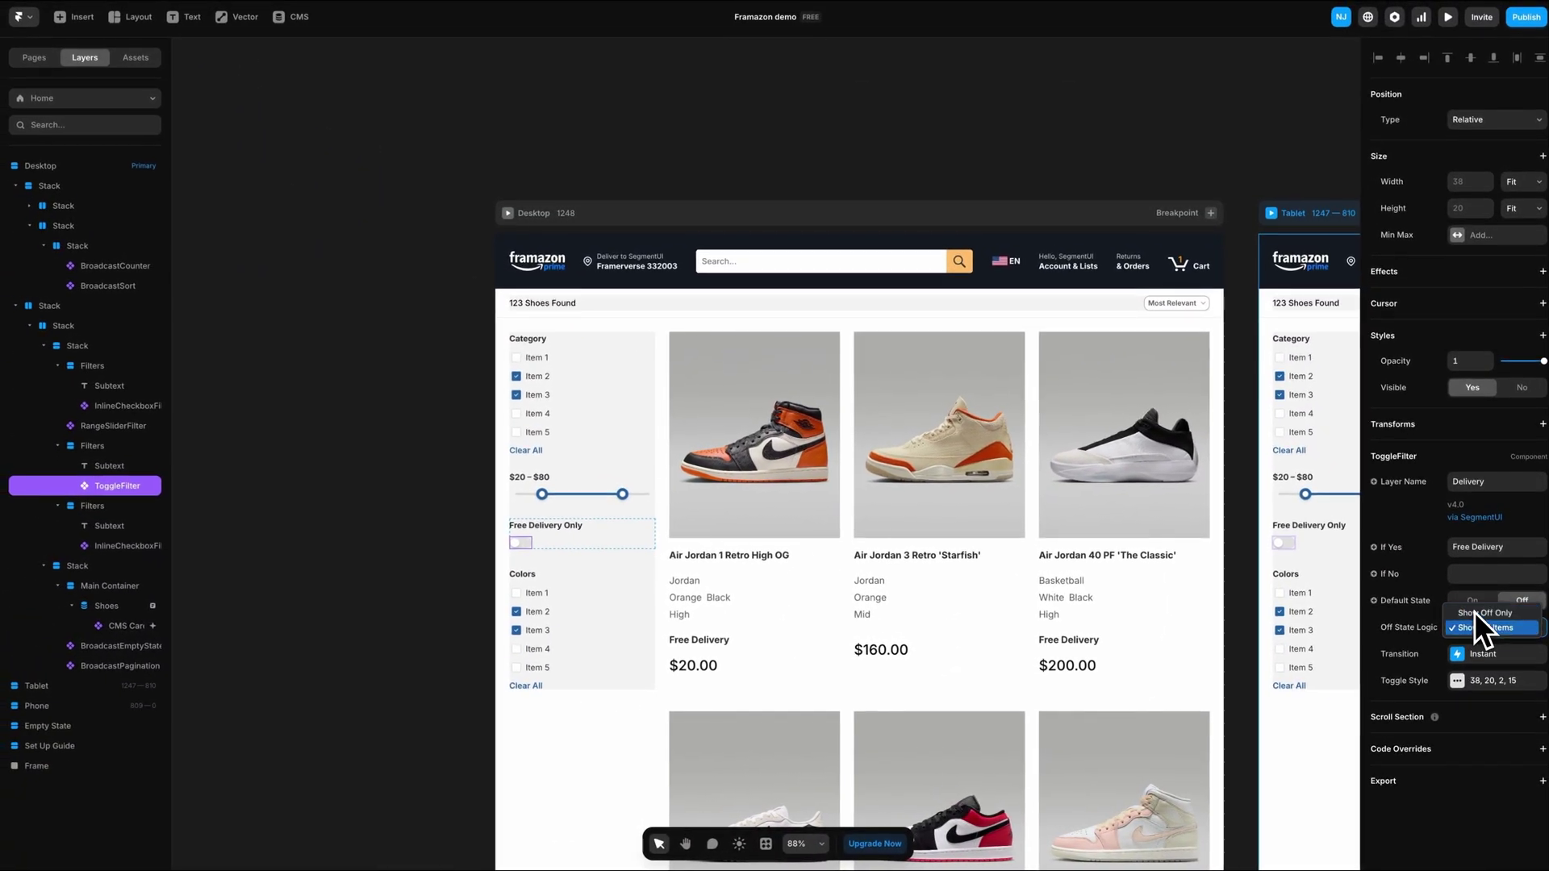
pyautogui.click(1470, 629)
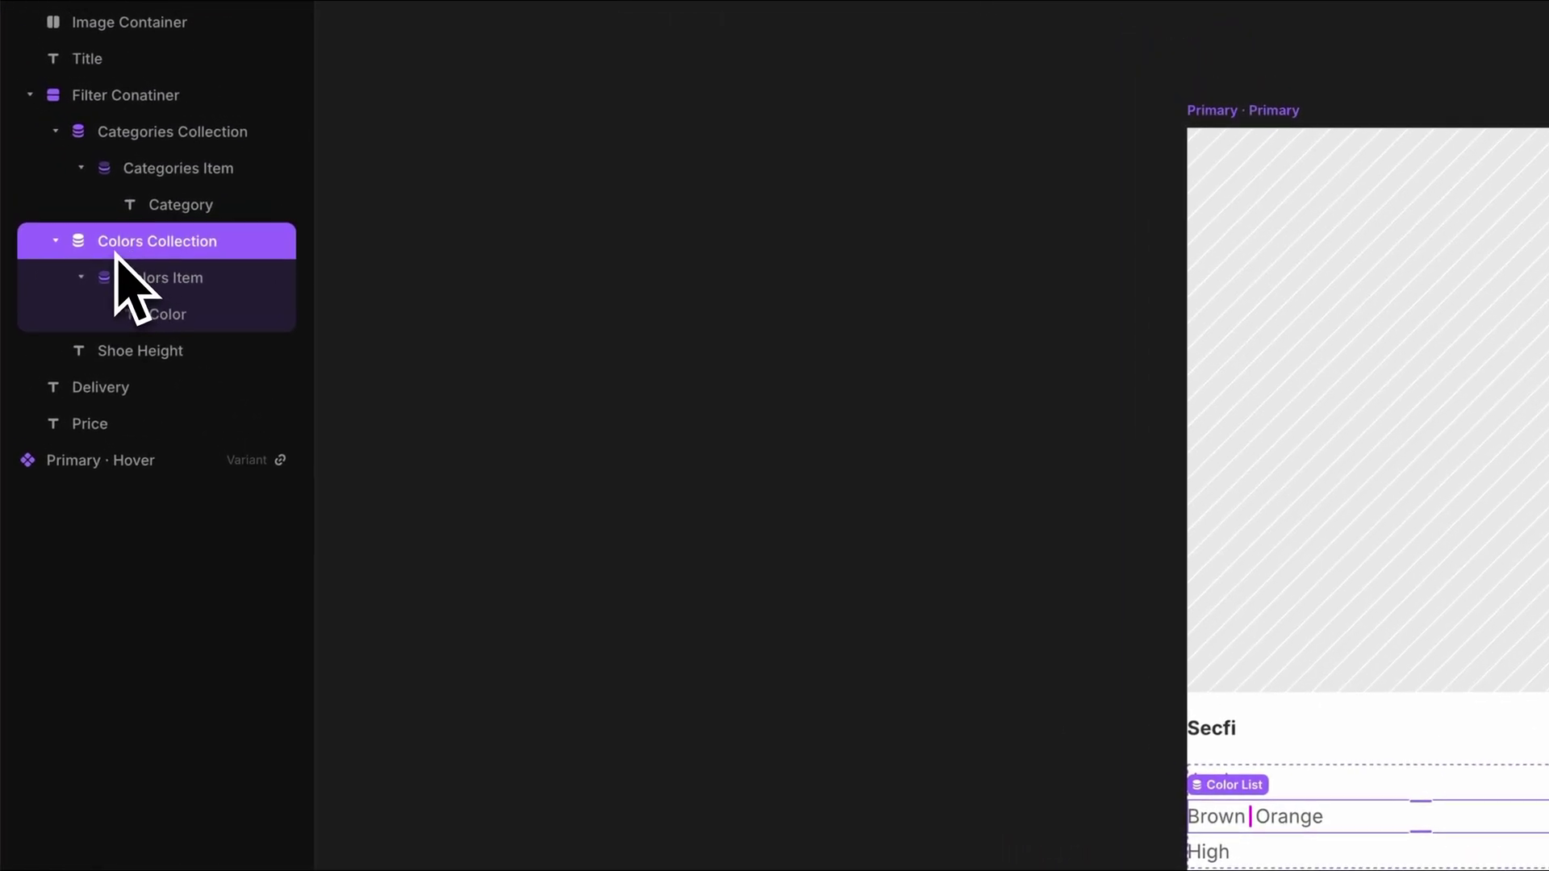
# Copy the name of the card's Color layer into the Layer Name of the Colors checkbox filter.
pyautogui.click(127, 282)
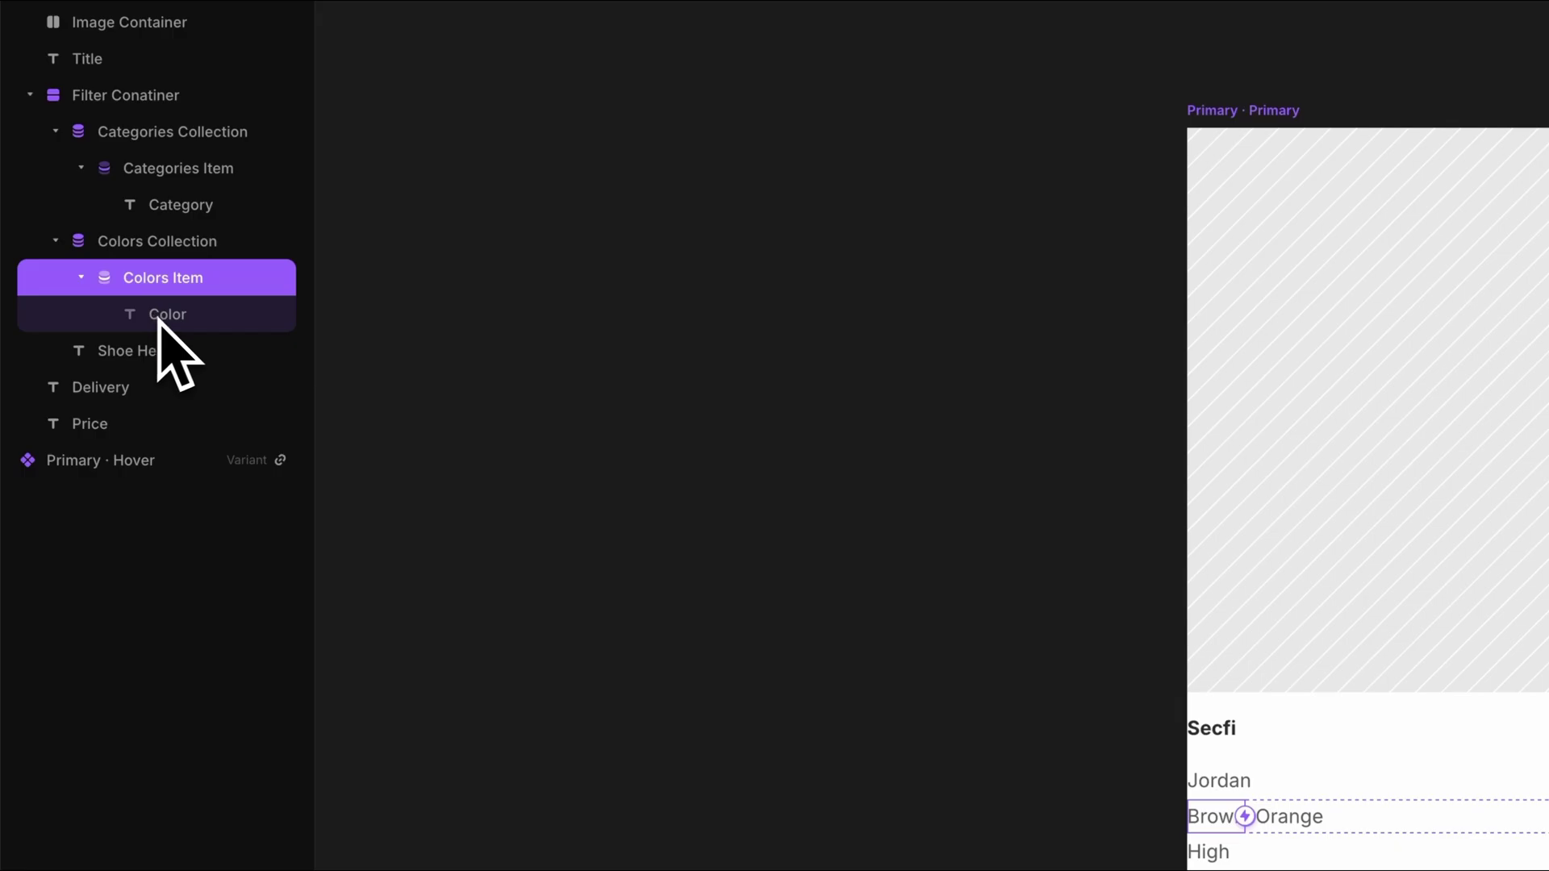
pyautogui.click(171, 316)
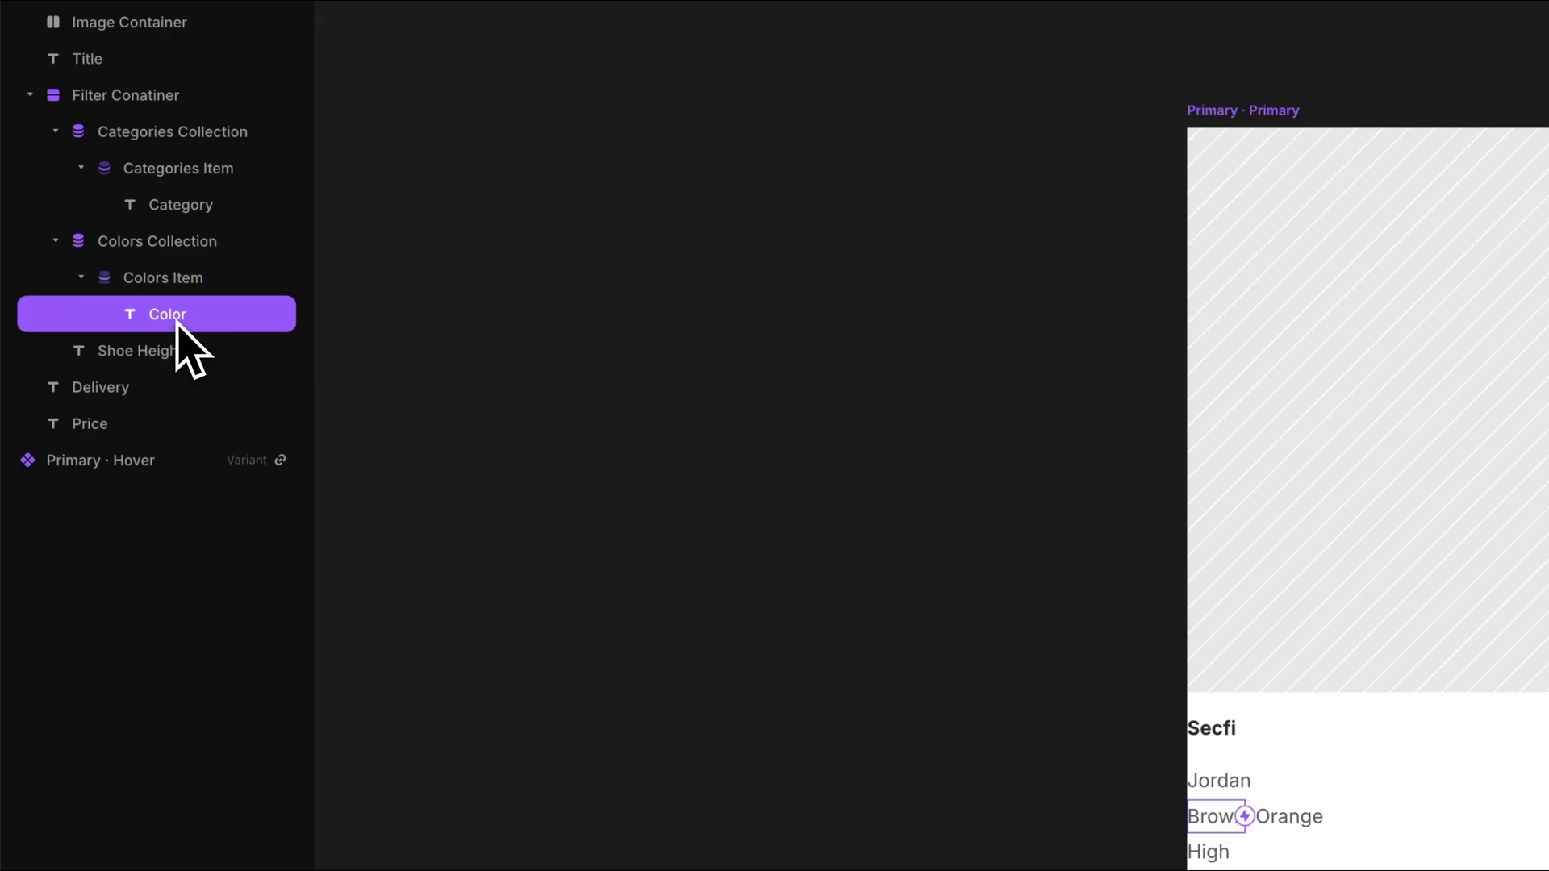
pyautogui.doubleClick(177, 321)
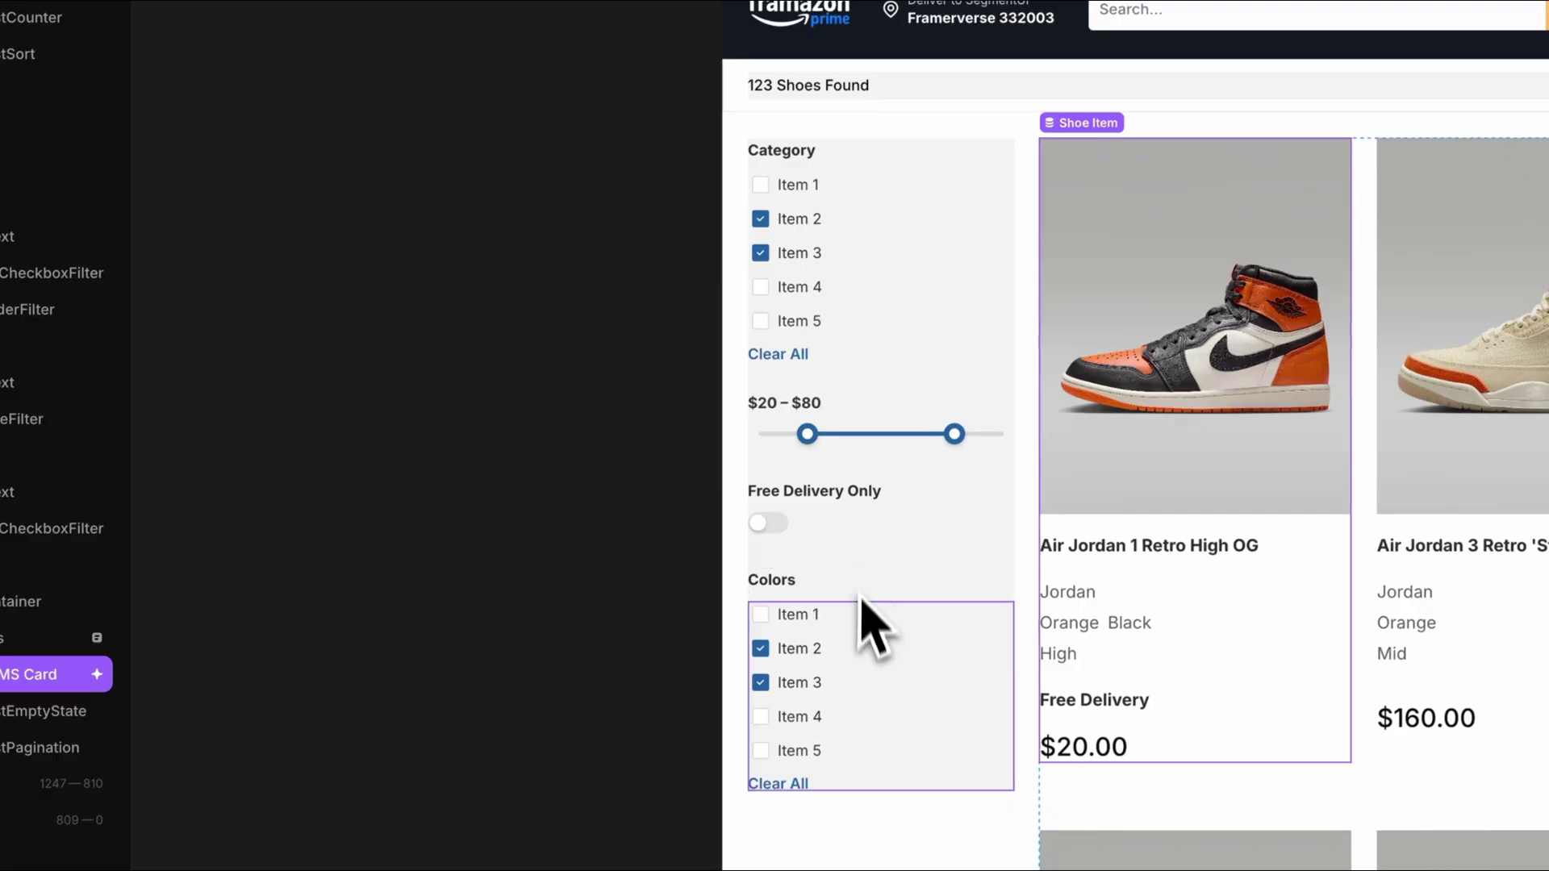
pyautogui.click(861, 610)
pyautogui.click(1489, 452)
pyautogui.write('Color')
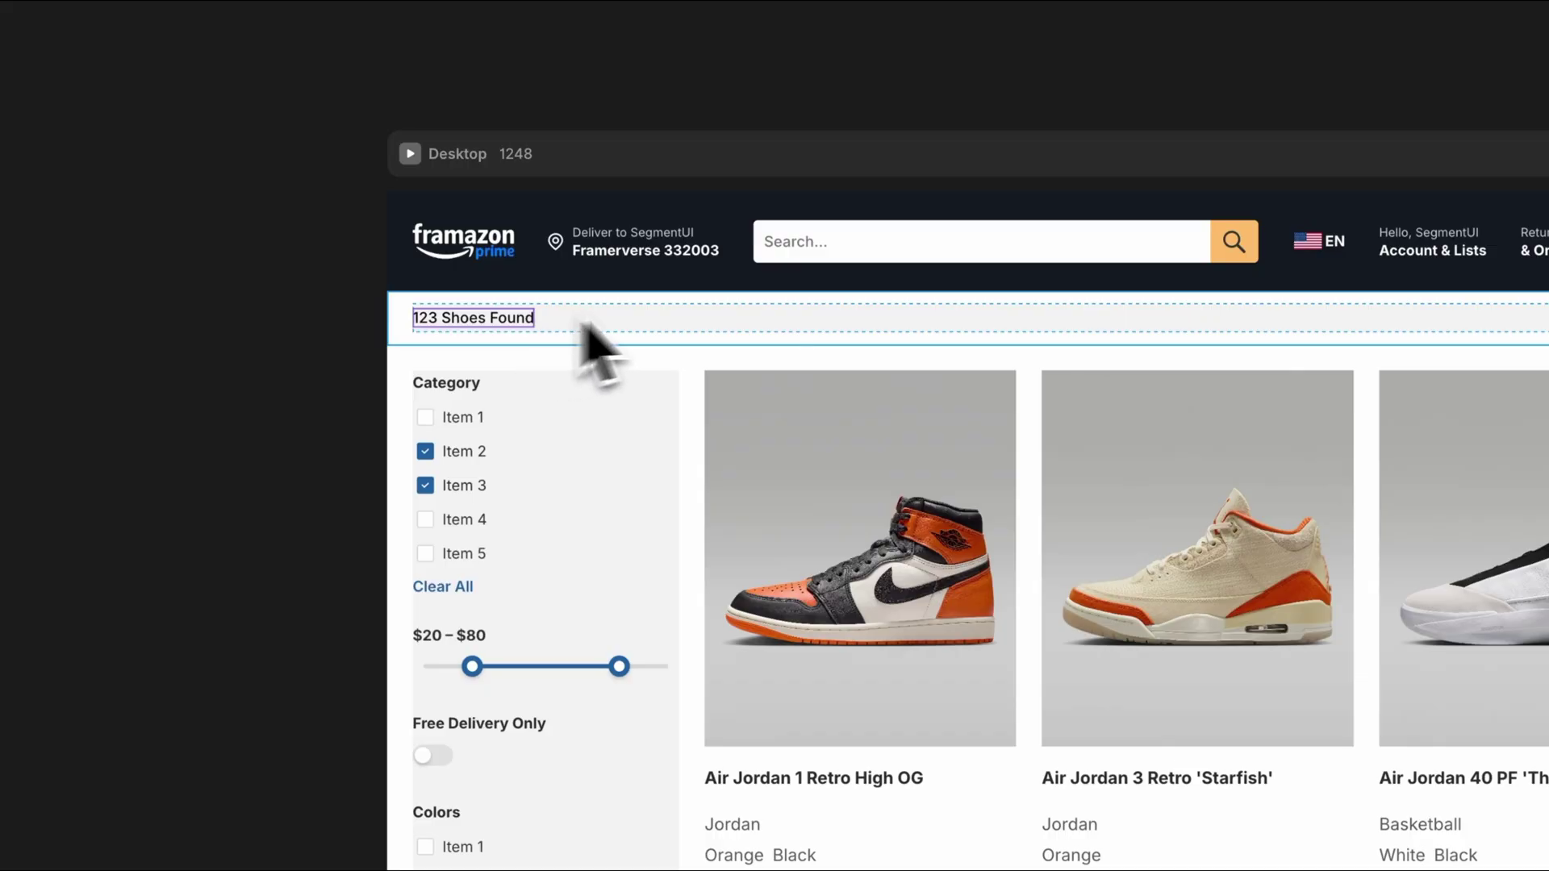
# Examine the No Shoes Found block and the pagination component's Mode choices below the shoe list.
pyautogui.scroll(-20, 668, 625)
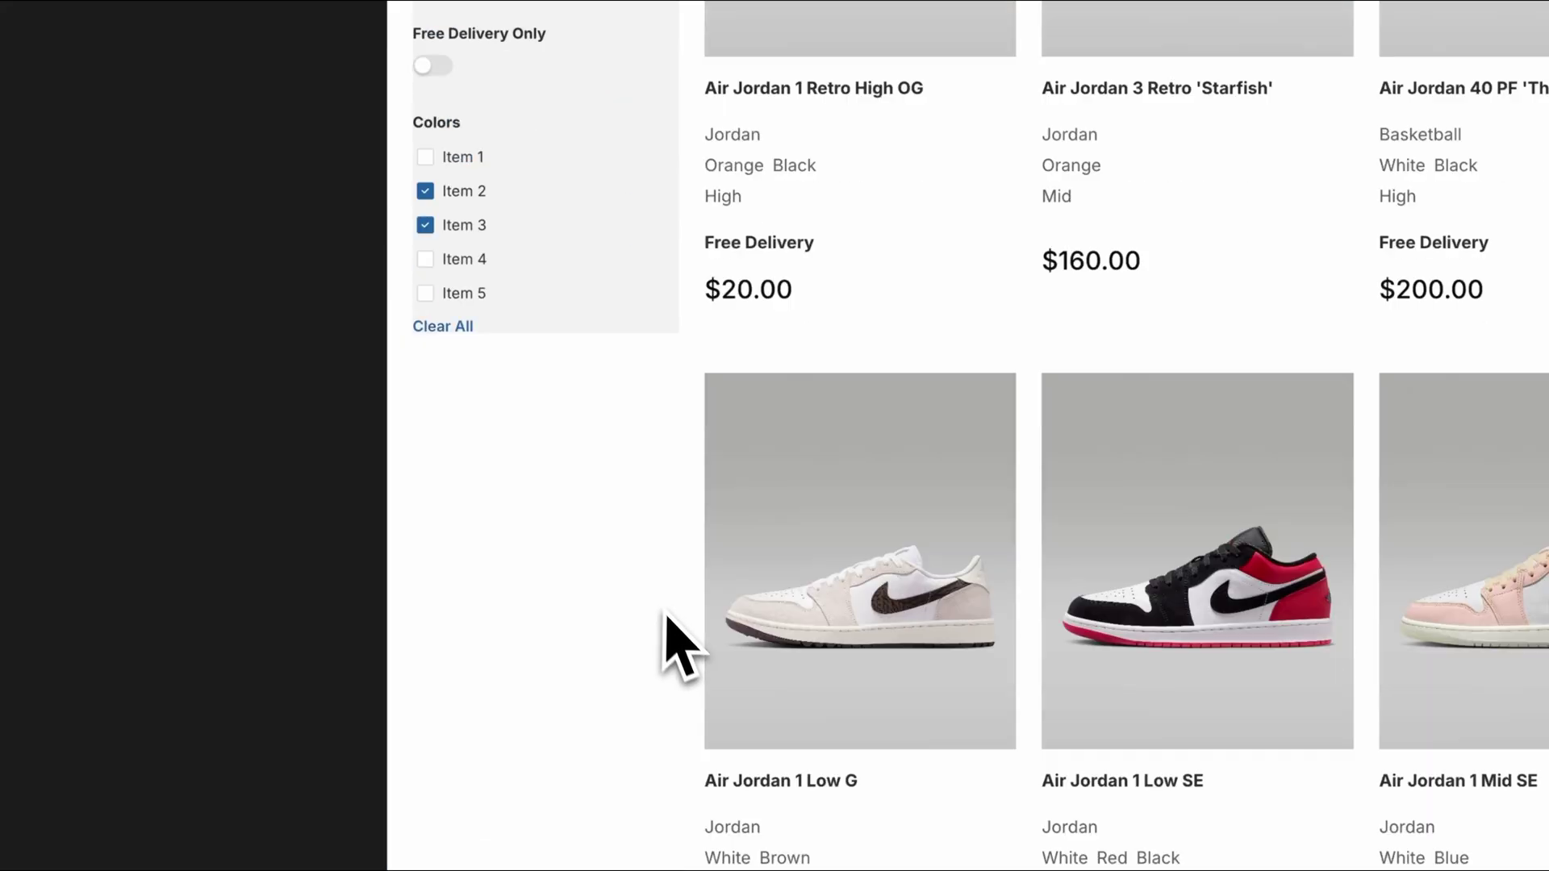
pyautogui.scroll(-20, 671, 622)
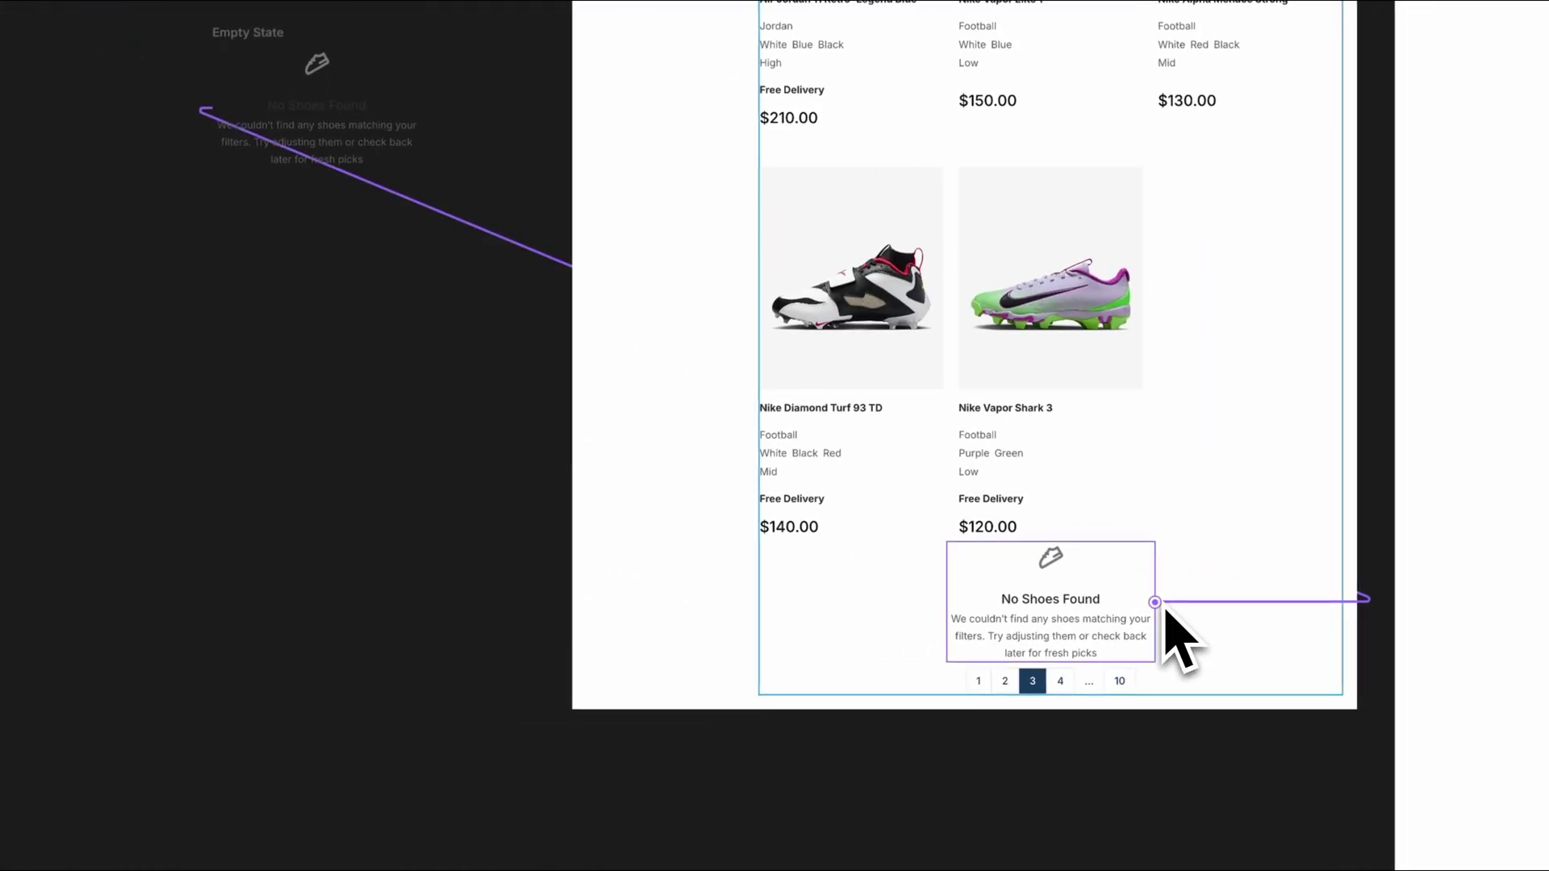
pyautogui.moveTo(1158, 604); pyautogui.dragTo(328, 138)
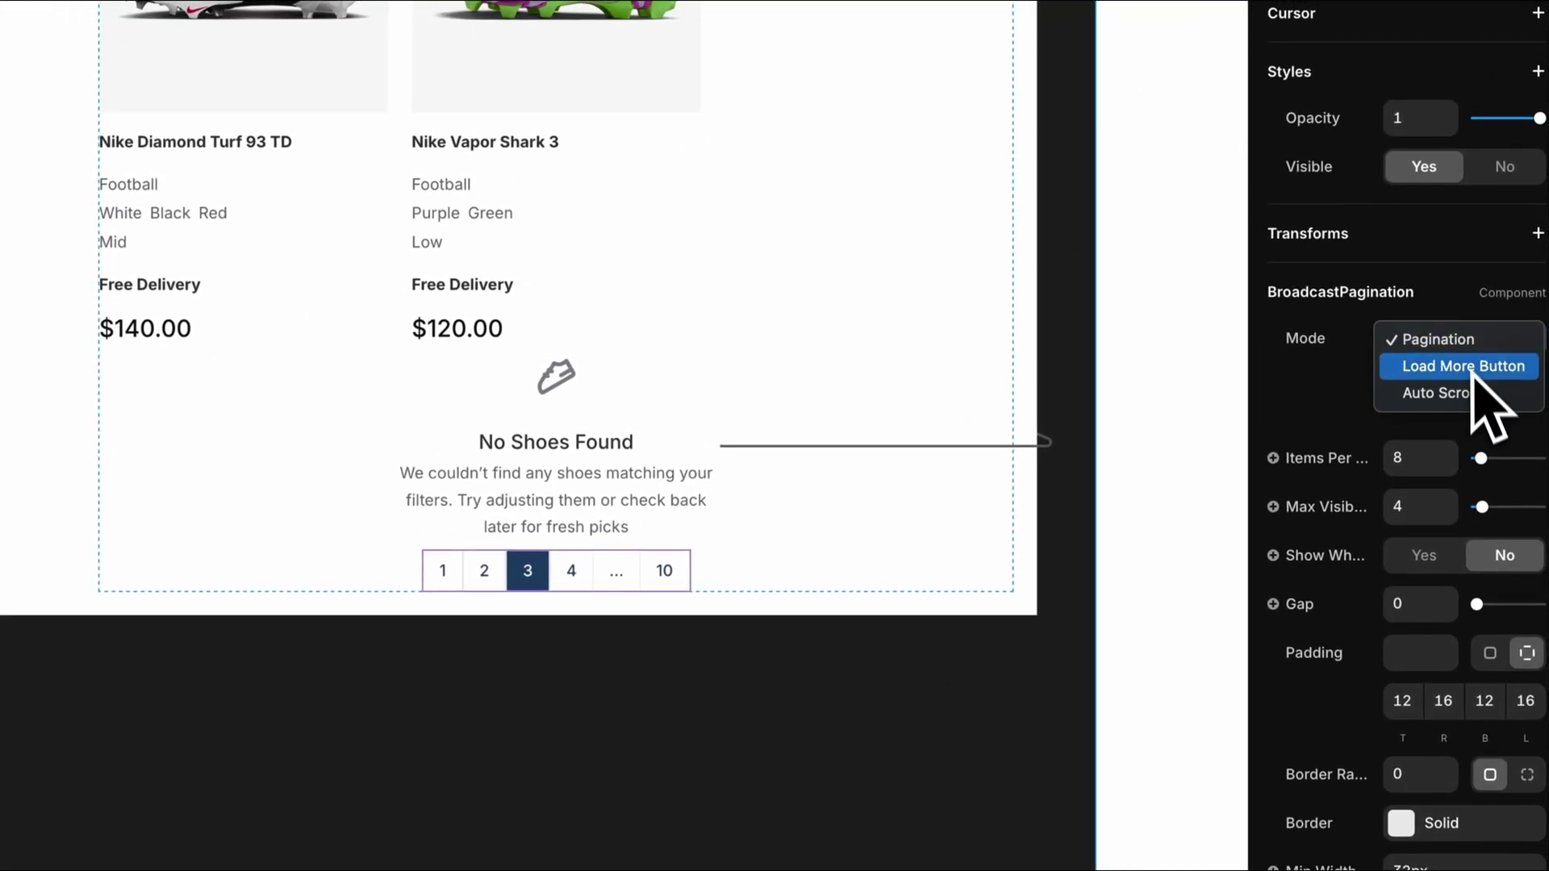
pyautogui.click(772, 637)
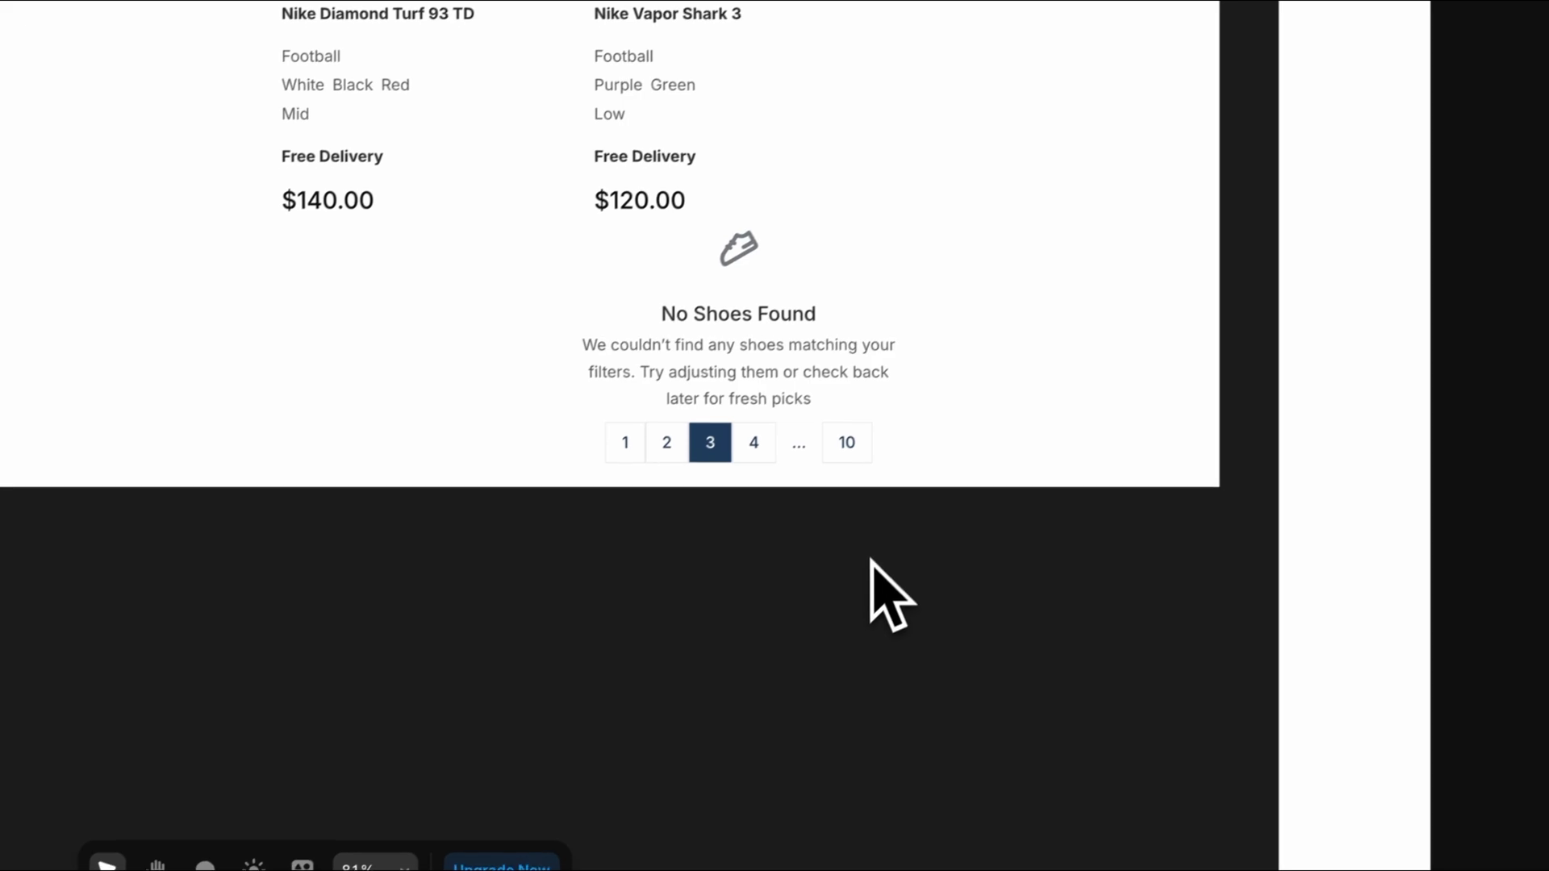
# Select the sort dropdown in the desktop page's results bar and enter Most Relevant as its Default Text.
pyautogui.scroll(4, 565, 581)
pyautogui.scroll(-5, 523, 547)
pyautogui.scroll(6, 489, 521)
pyautogui.scroll(20, 684, 385)
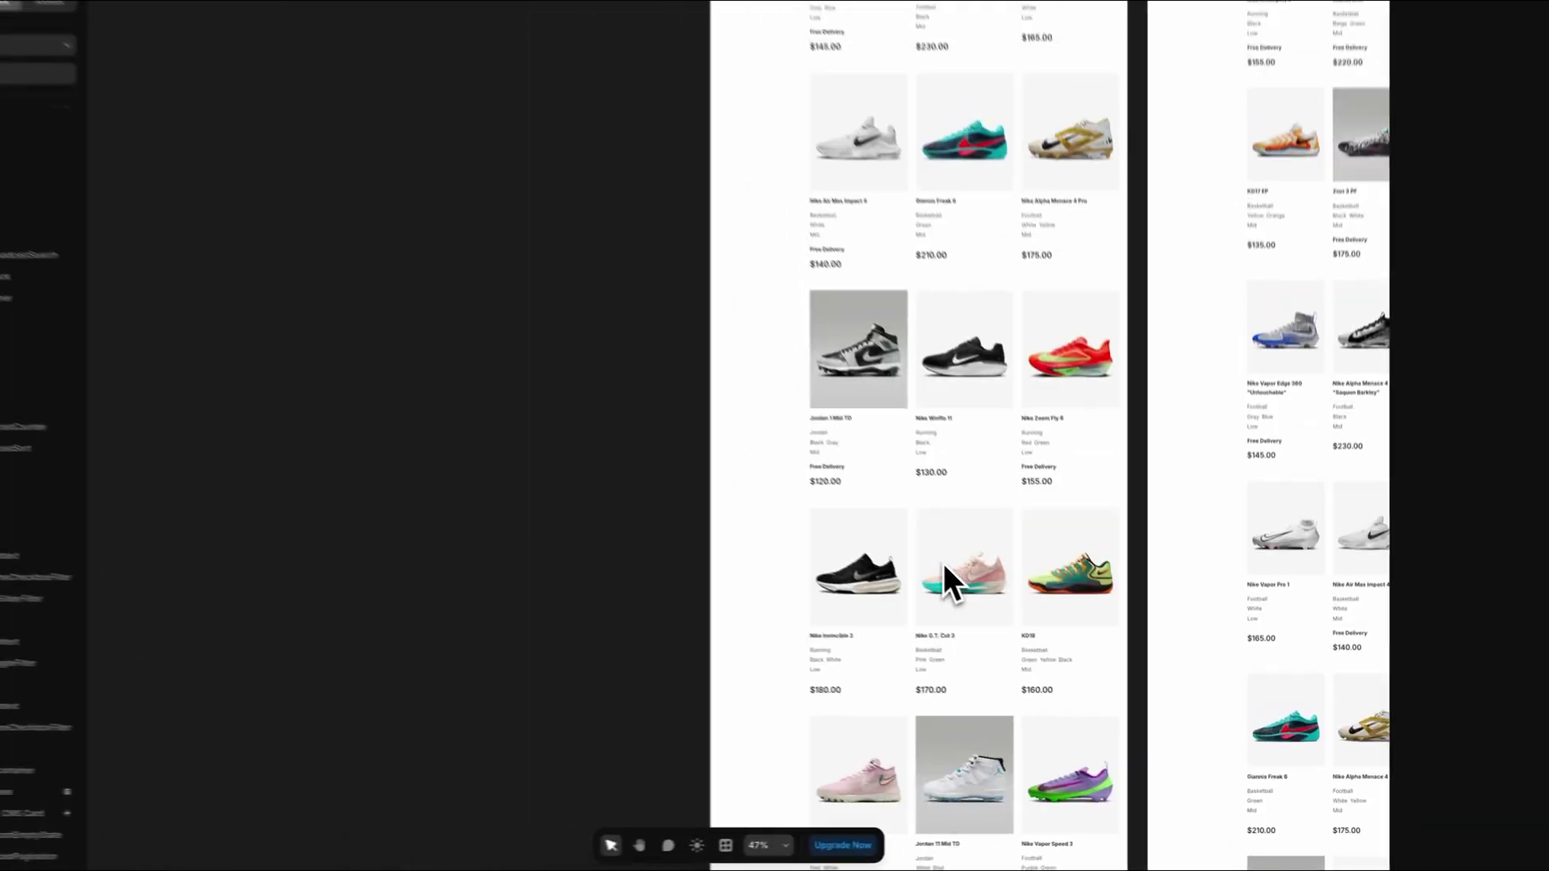
pyautogui.scroll(10, 968, 579)
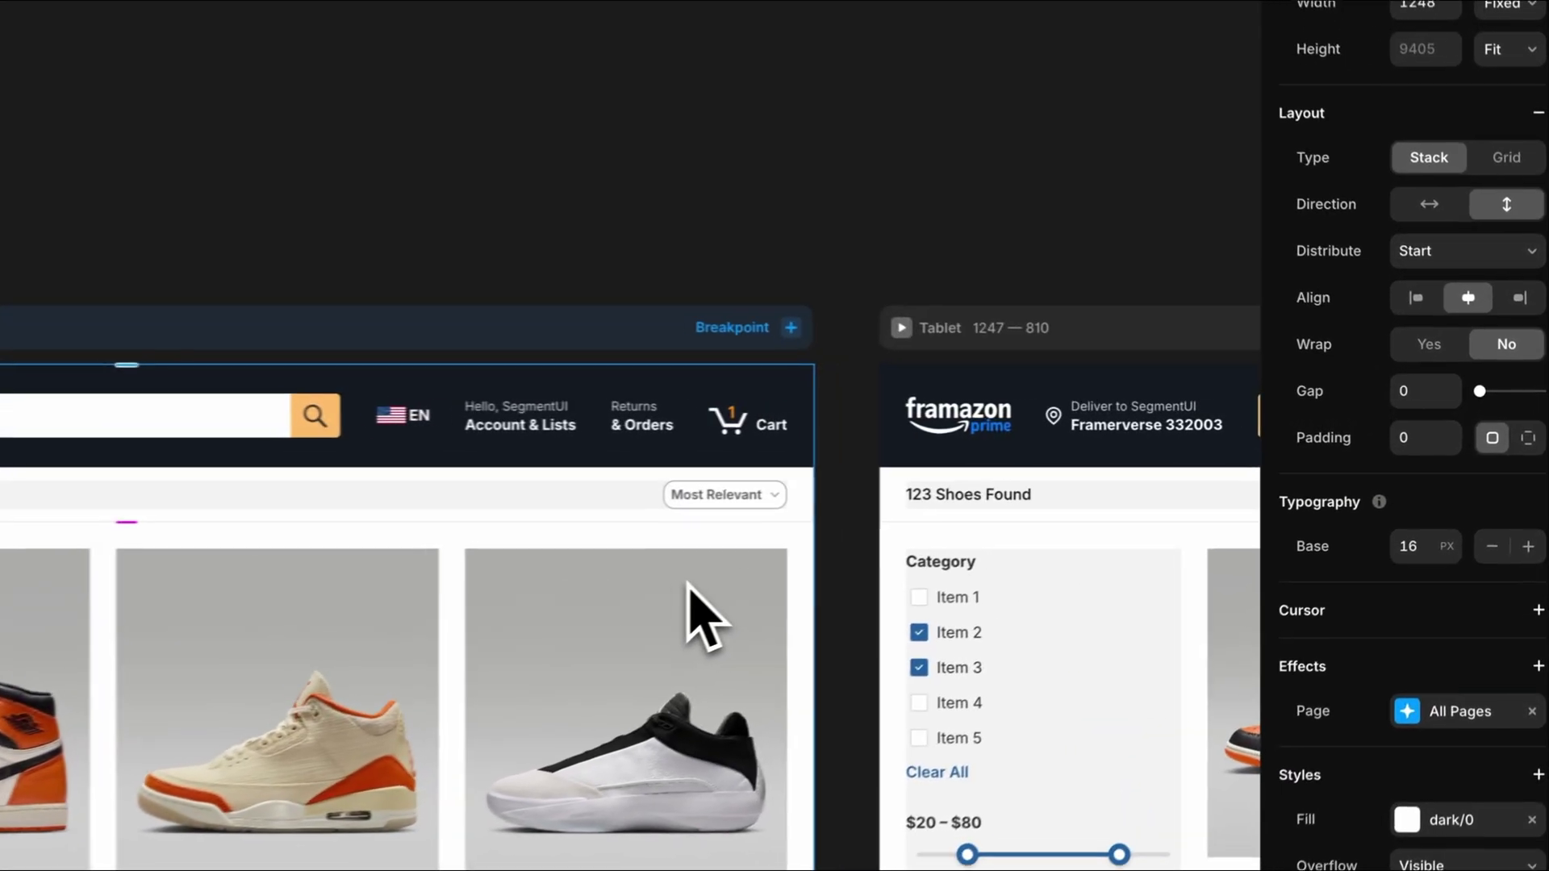
pyautogui.scroll(5, 689, 548)
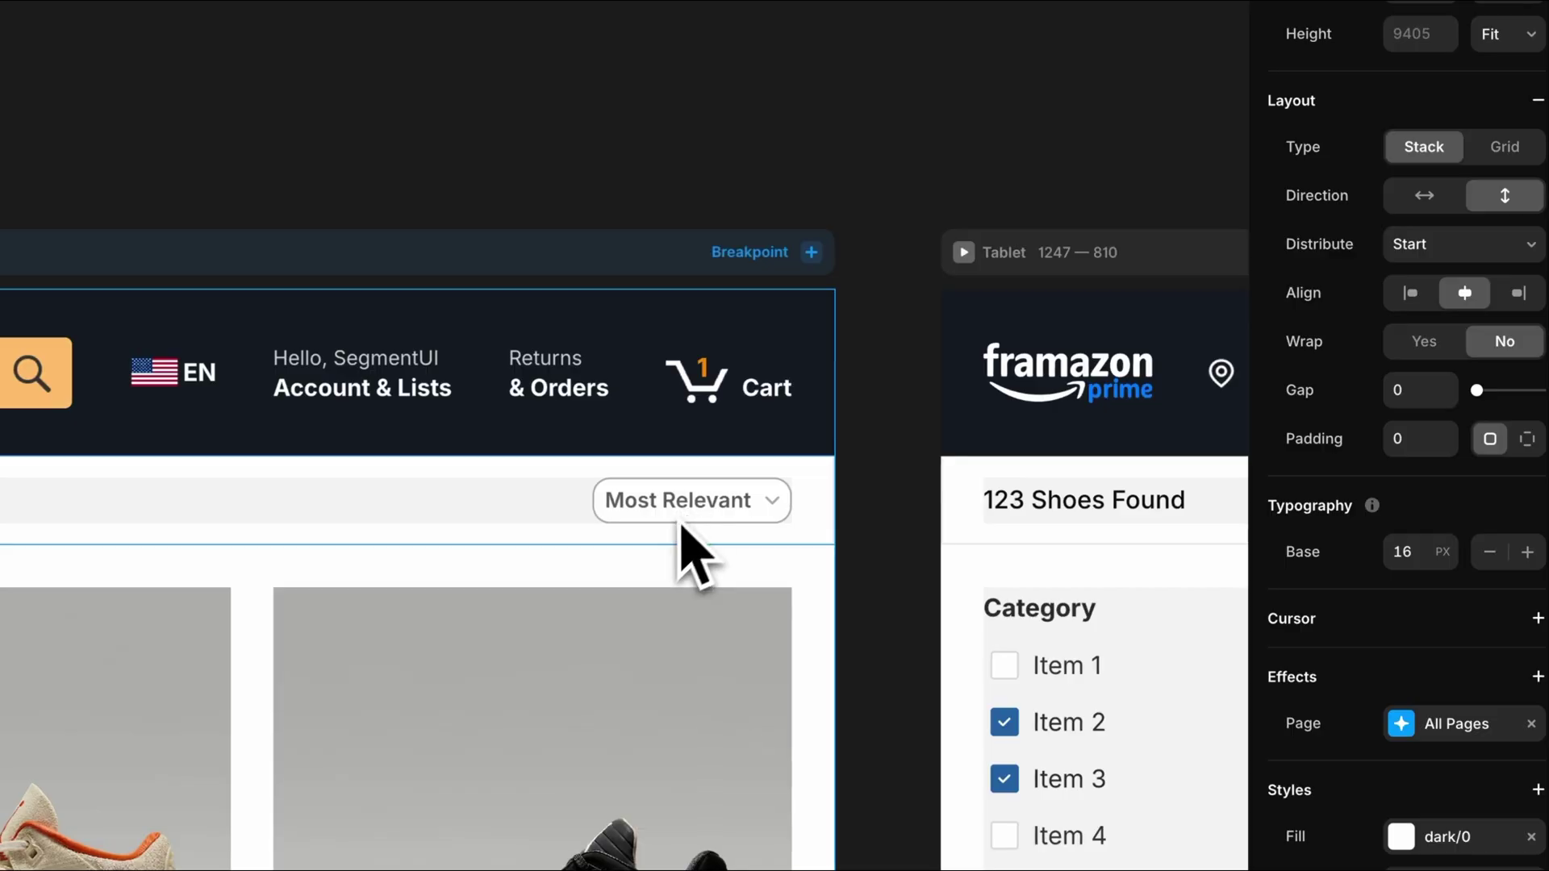
pyautogui.click(684, 516)
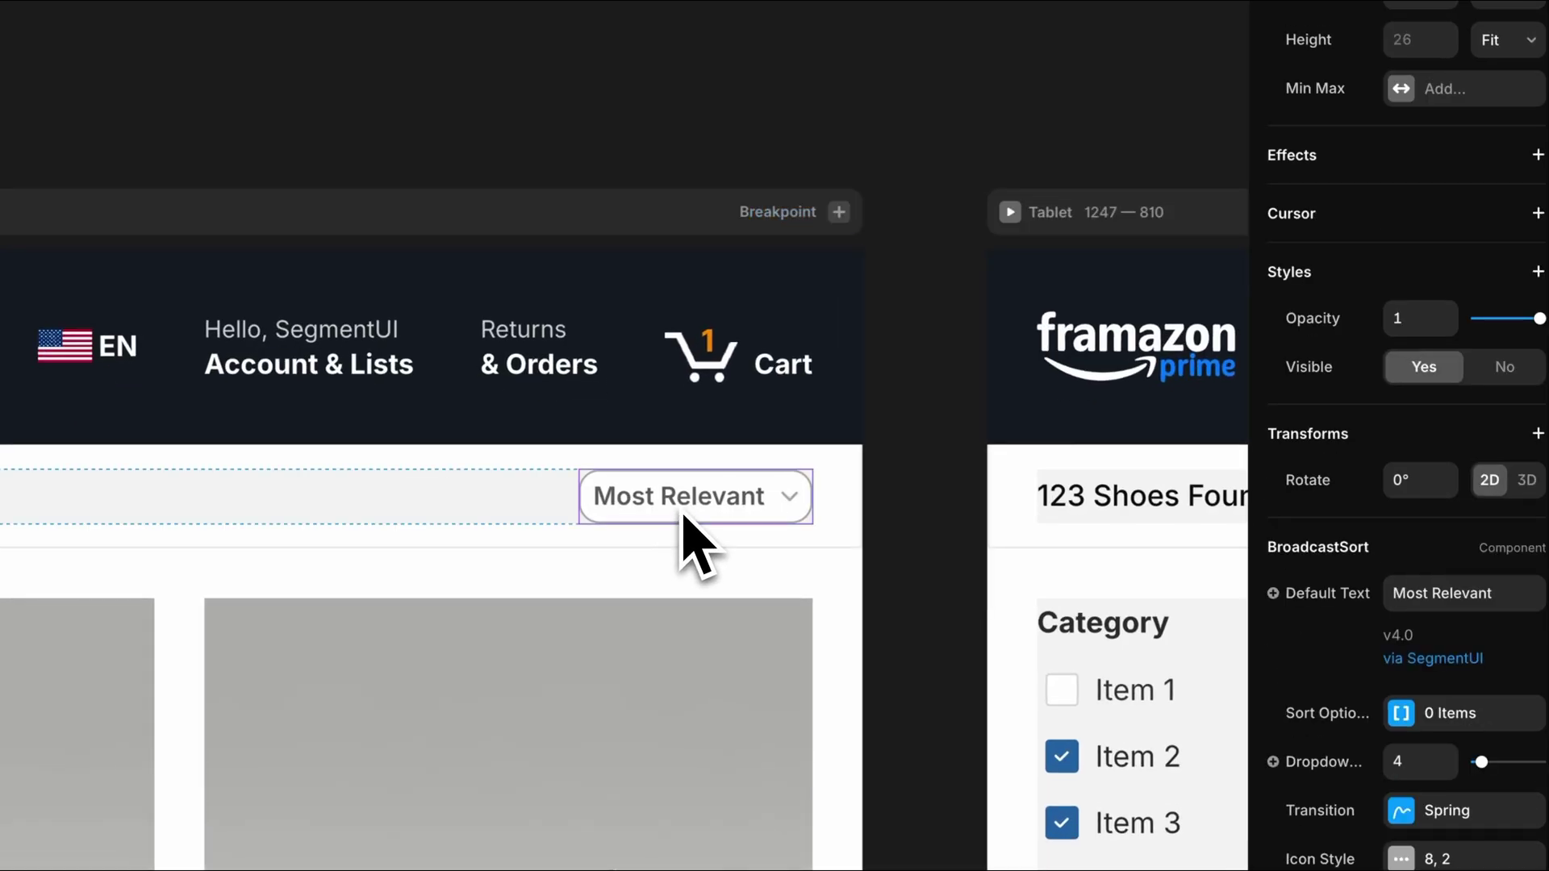
pyautogui.click(1422, 599)
pyautogui.click(1484, 598)
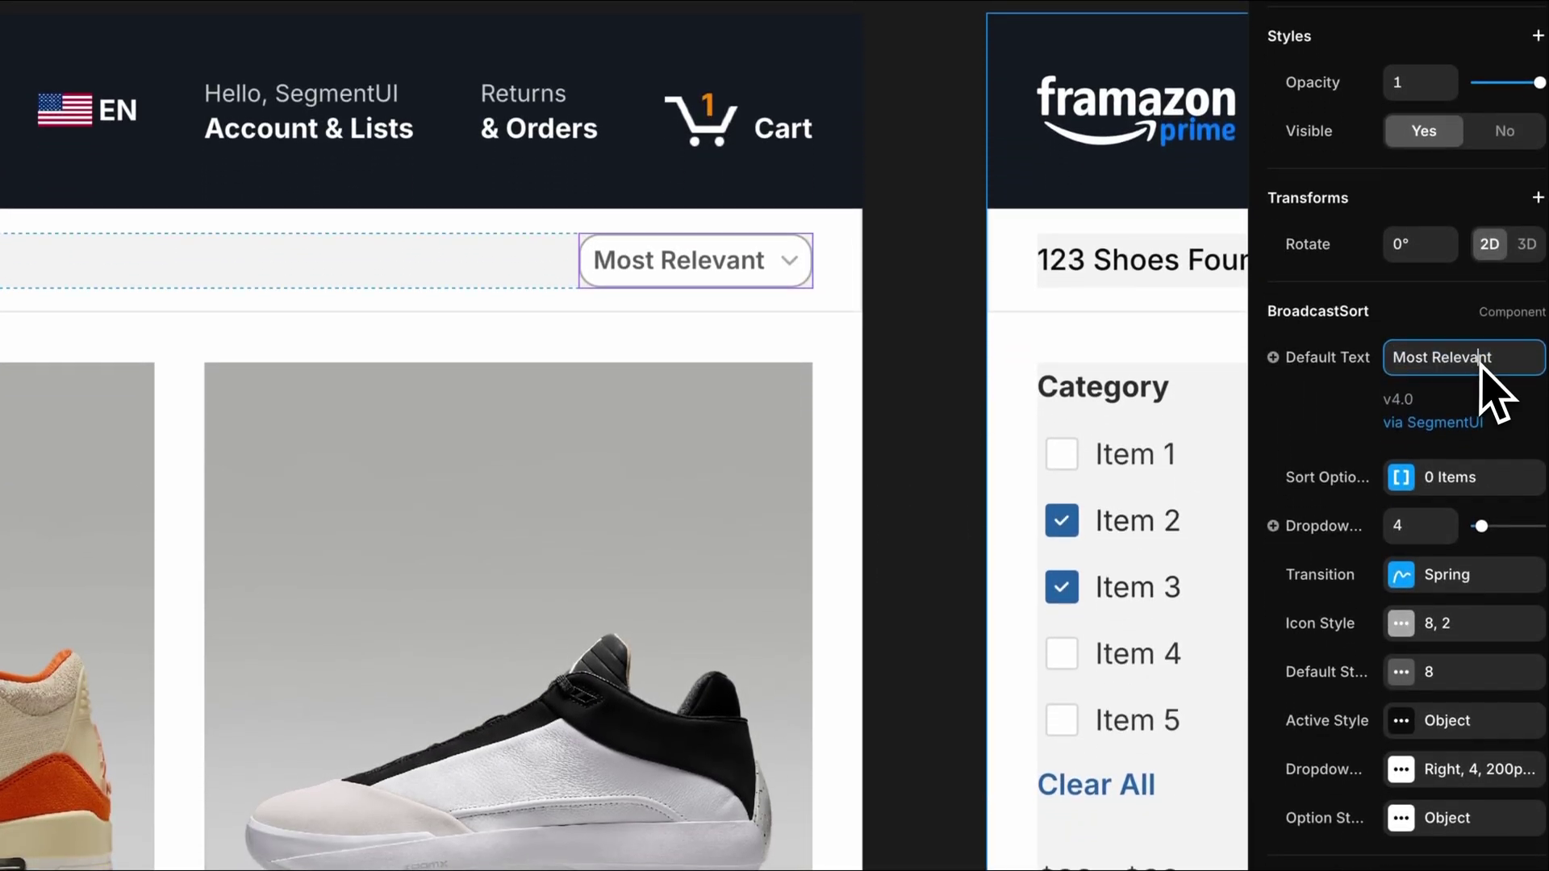
pyautogui.press('BackSpace')
pyautogui.press('BackSpace')
pyautogui.press('BackSpace')
pyautogui.press('BackSpace')
pyautogui.press('BackSpace')
pyautogui.press('BackSpace')
pyautogui.press('BackSpace')
pyautogui.press('BackSpace')
pyautogui.press('BackSpace')
pyautogui.press('Return')
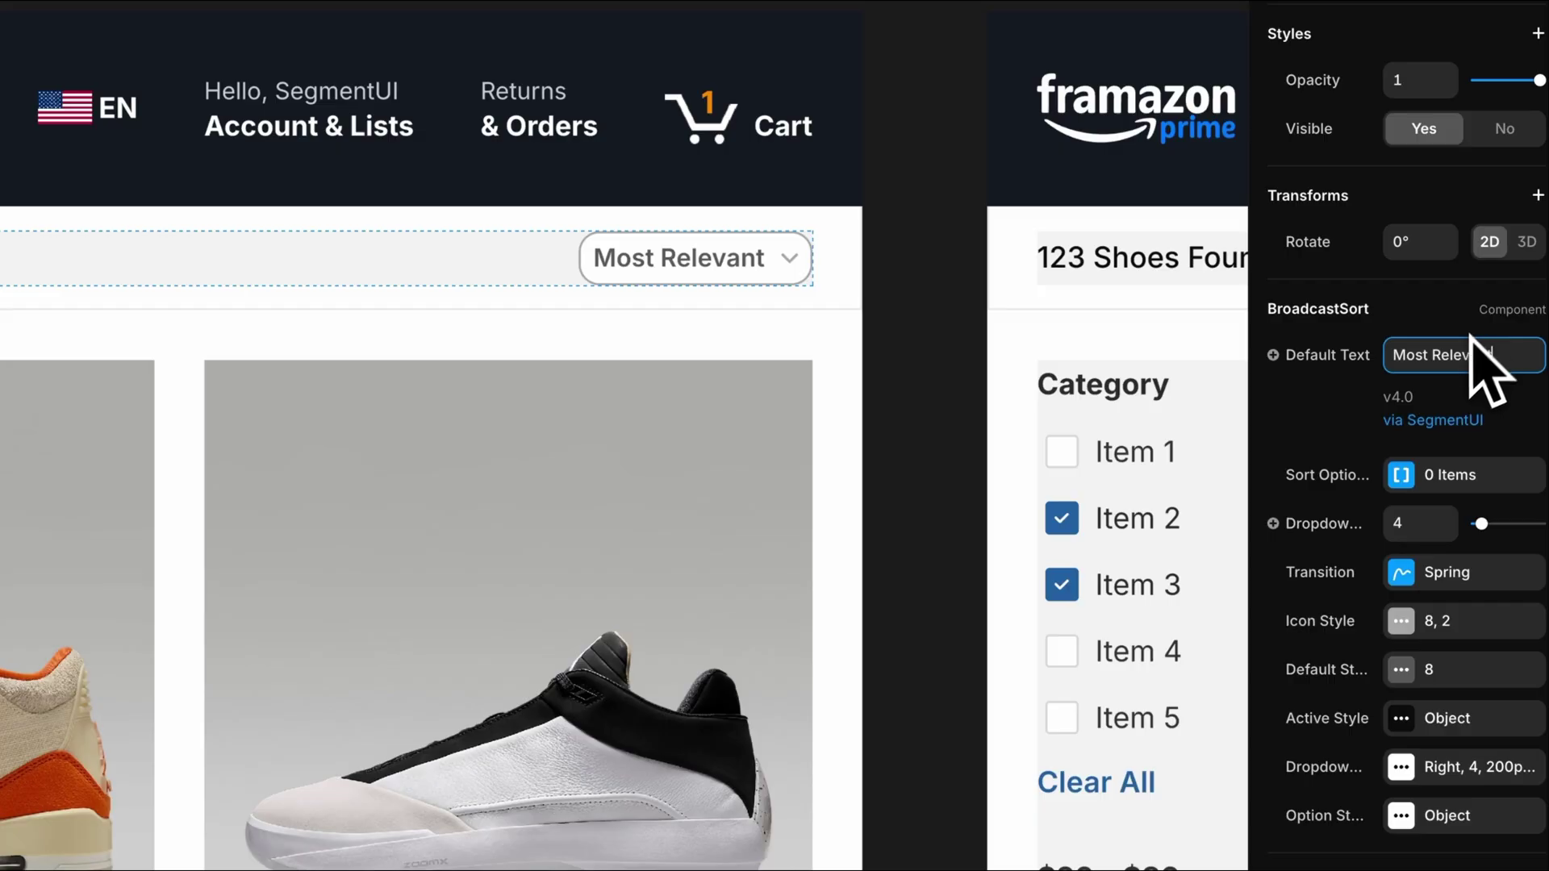
# Add sort options to the sort dropdown, using the name of the CMS card's Price layer for the price sorting field.
pyautogui.click(1439, 476)
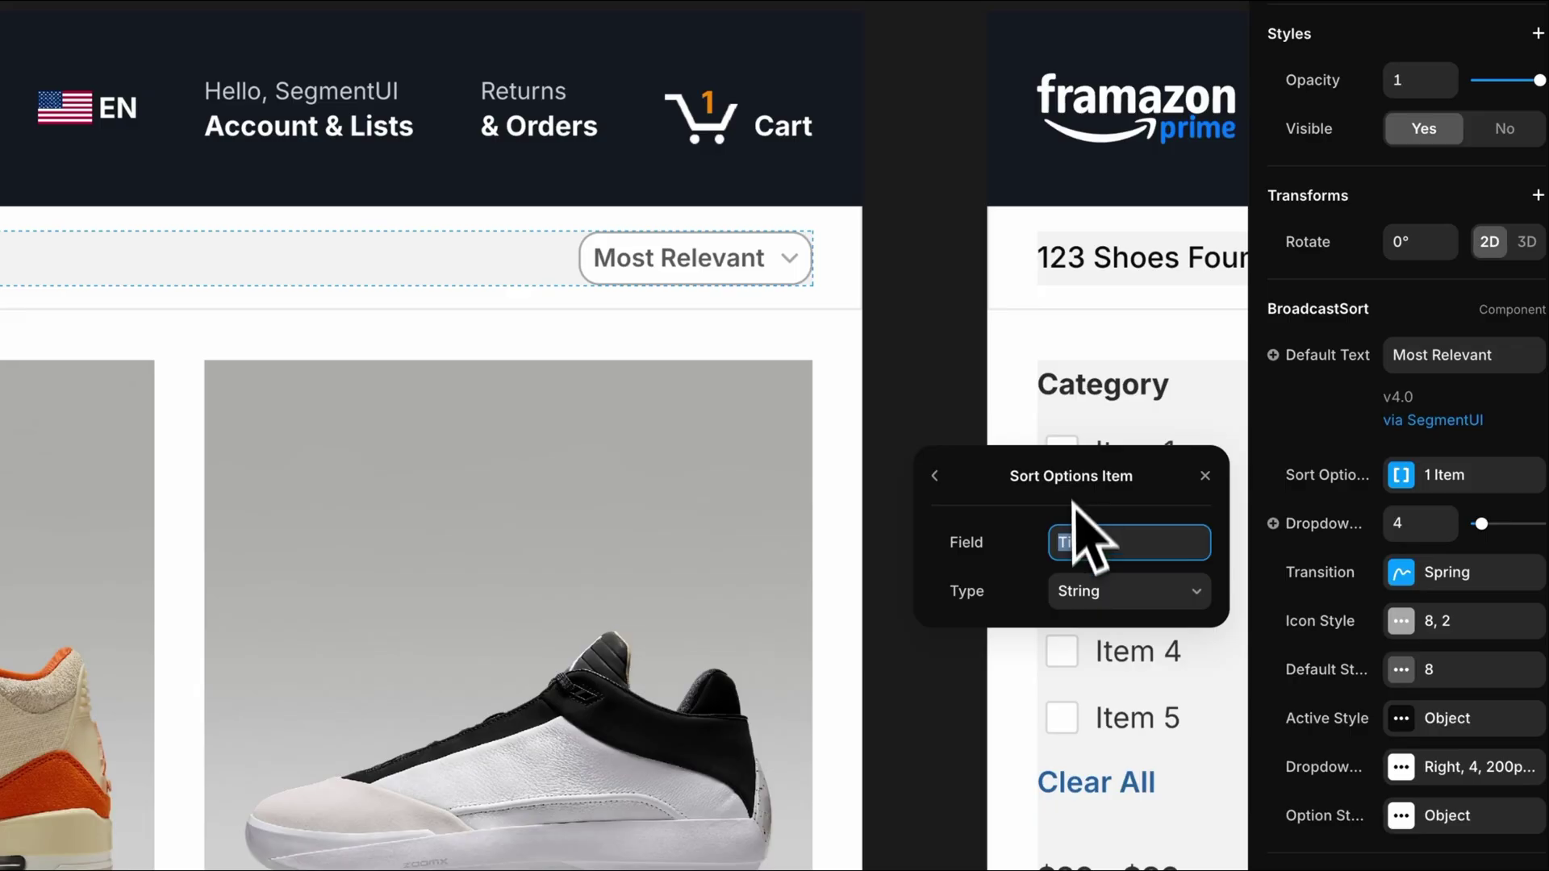
pyautogui.click(1119, 601)
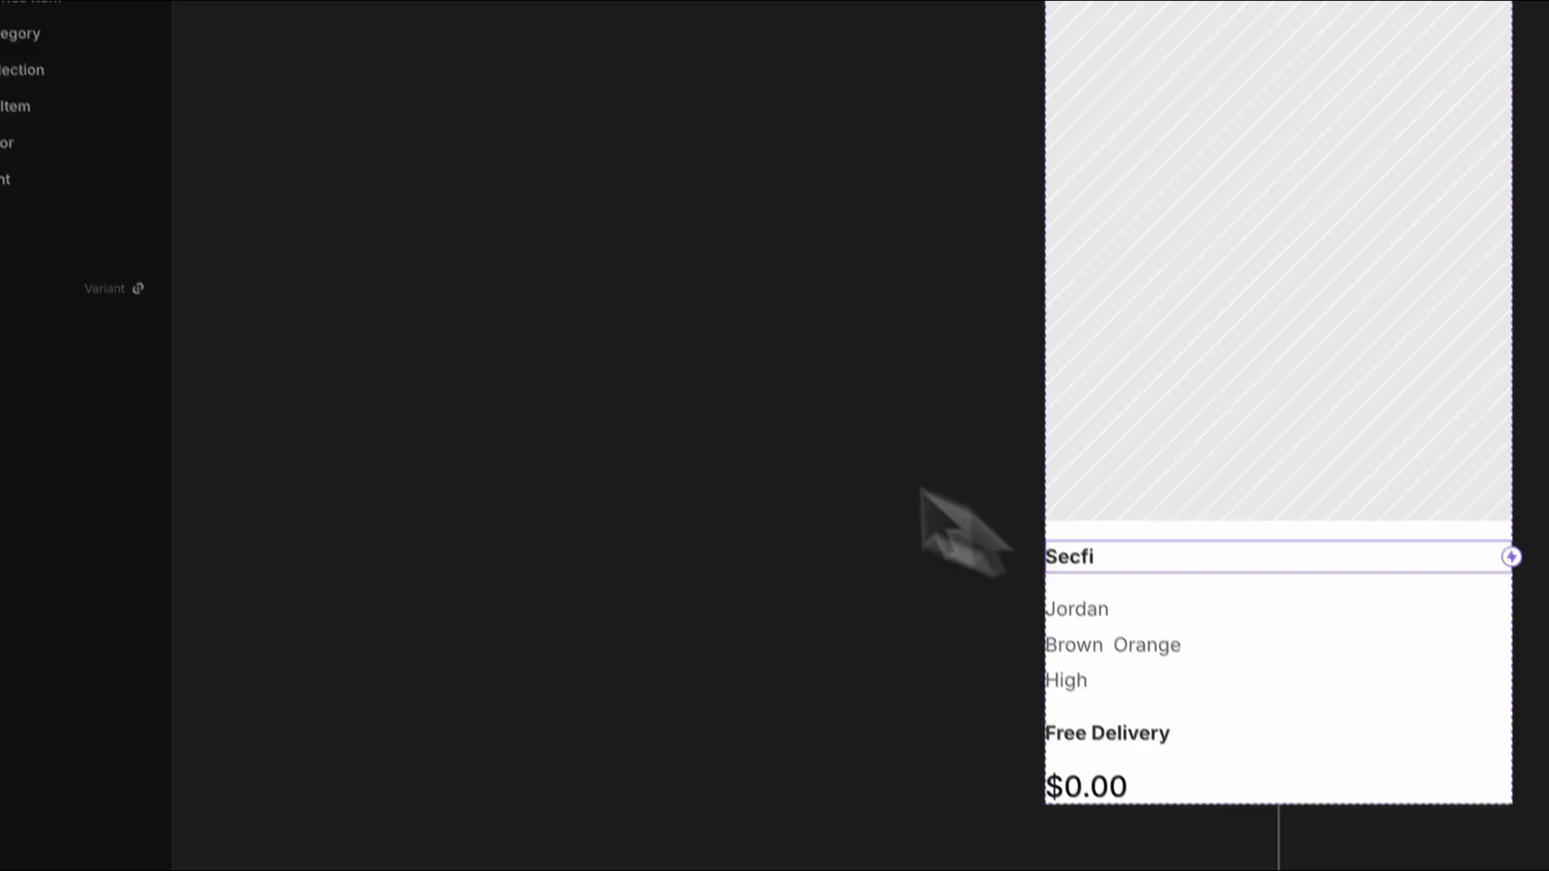
pyautogui.doubleClick(96, 262)
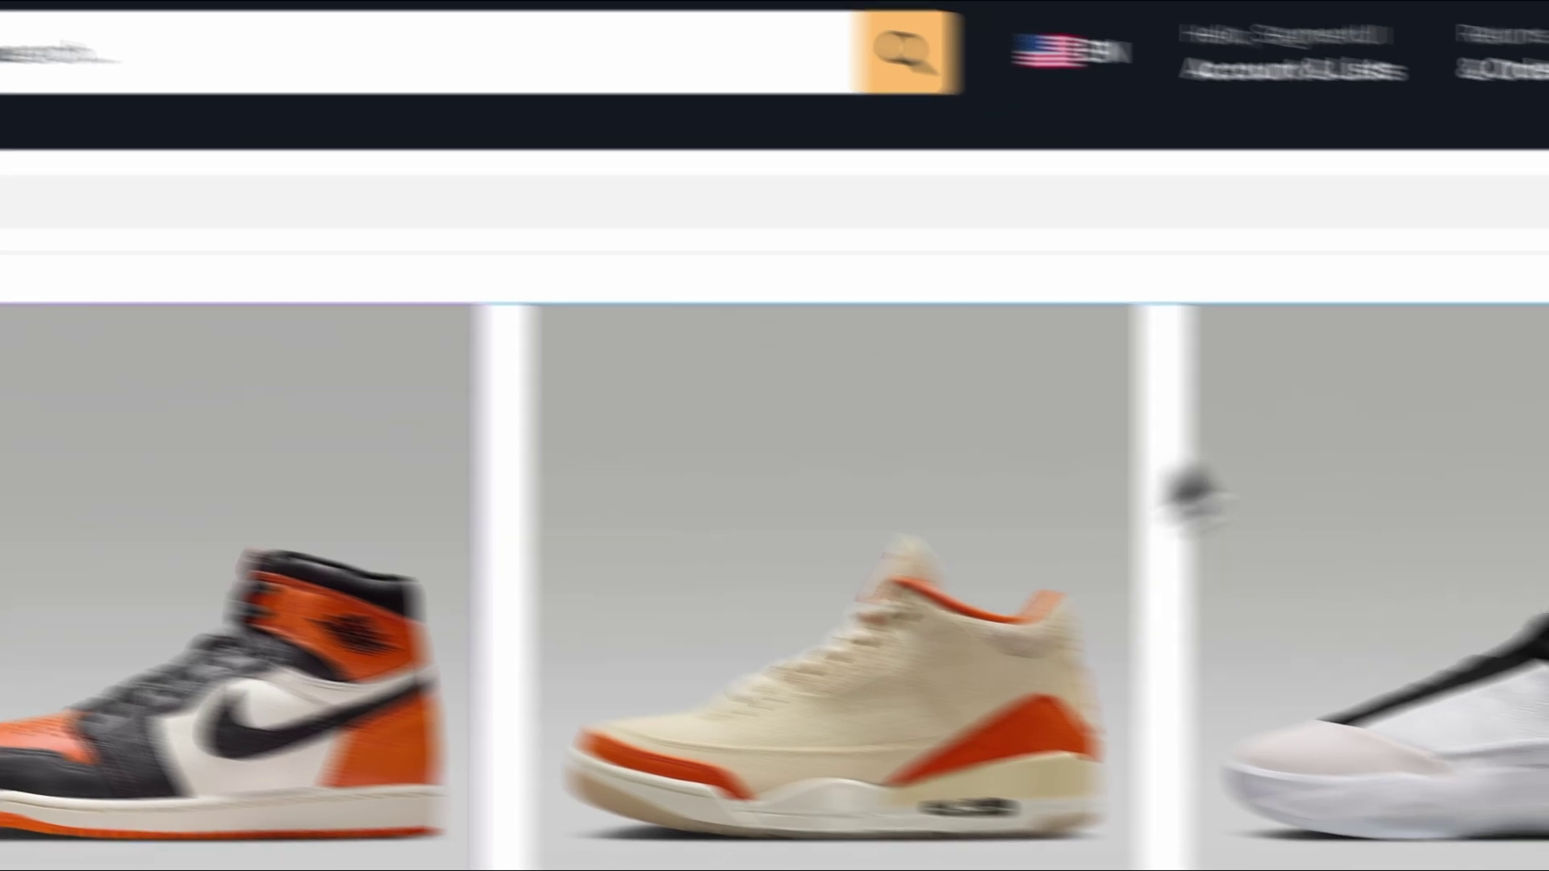
pyautogui.click(1185, 167)
pyautogui.click(1432, 596)
pyautogui.click(1178, 705)
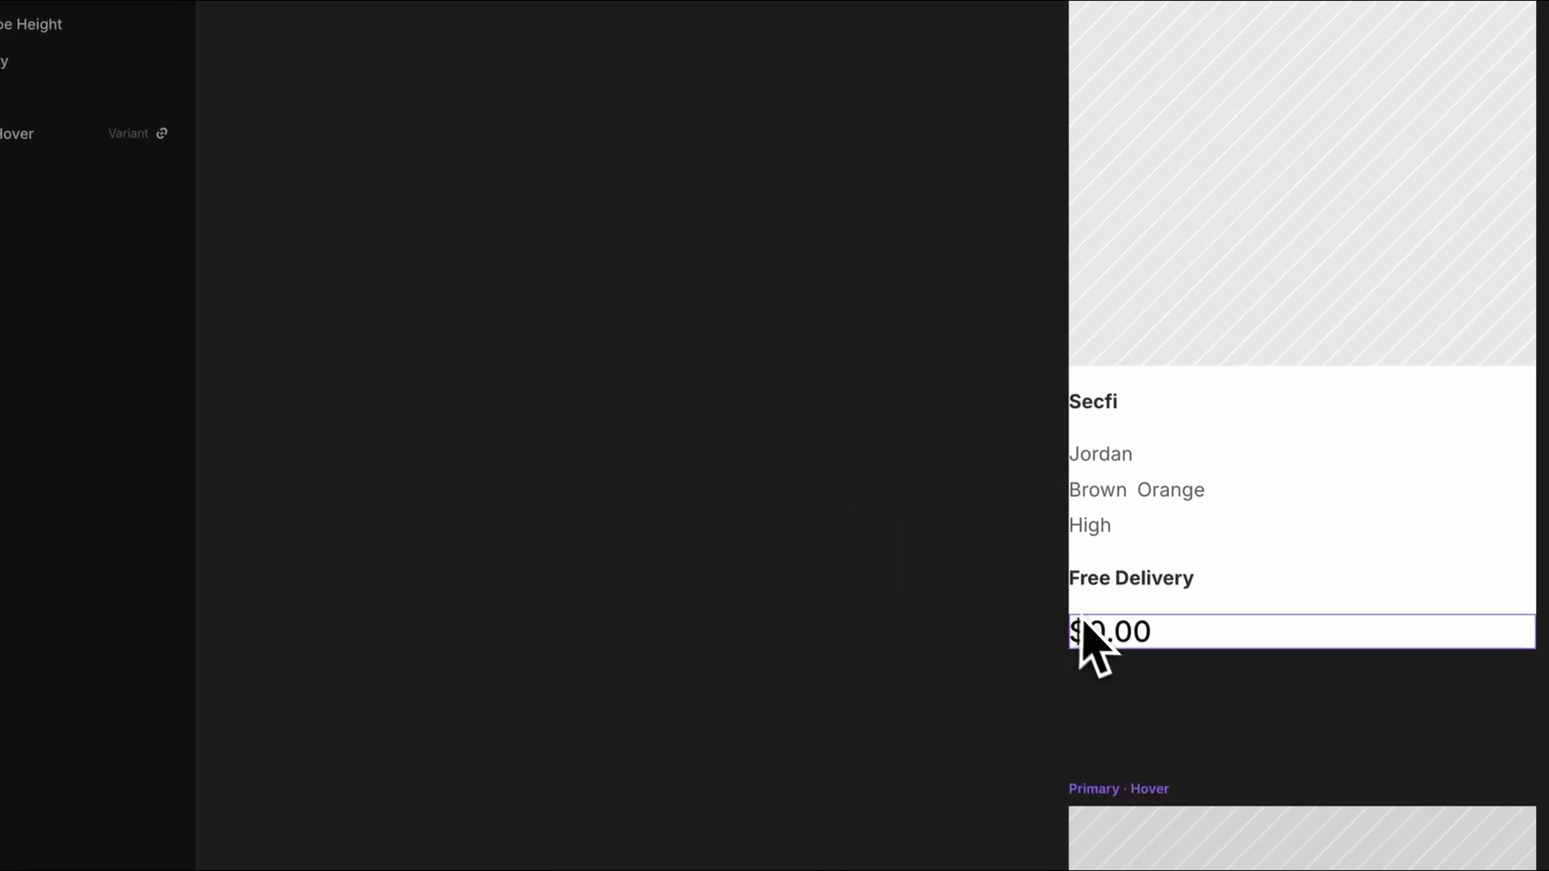
pyautogui.click(1085, 625)
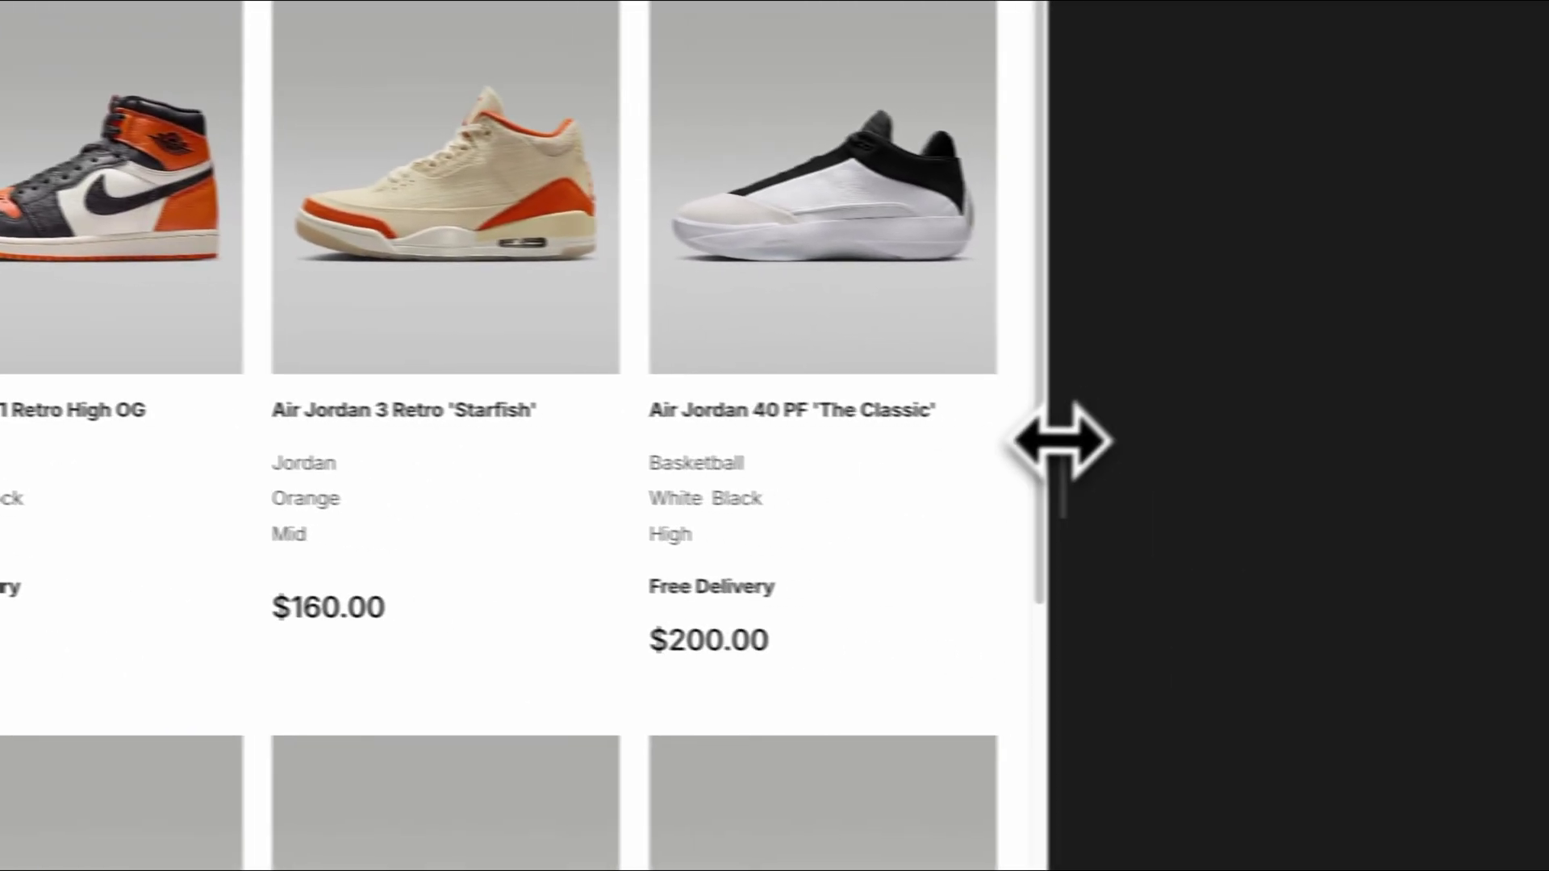
# Filter the previewed shoes by Basketball and Football, a $20 – $185 price range, free delivery only, and the colors Black and Blue.
pyautogui.moveTo(1061, 441); pyautogui.dragTo(1251, 509)
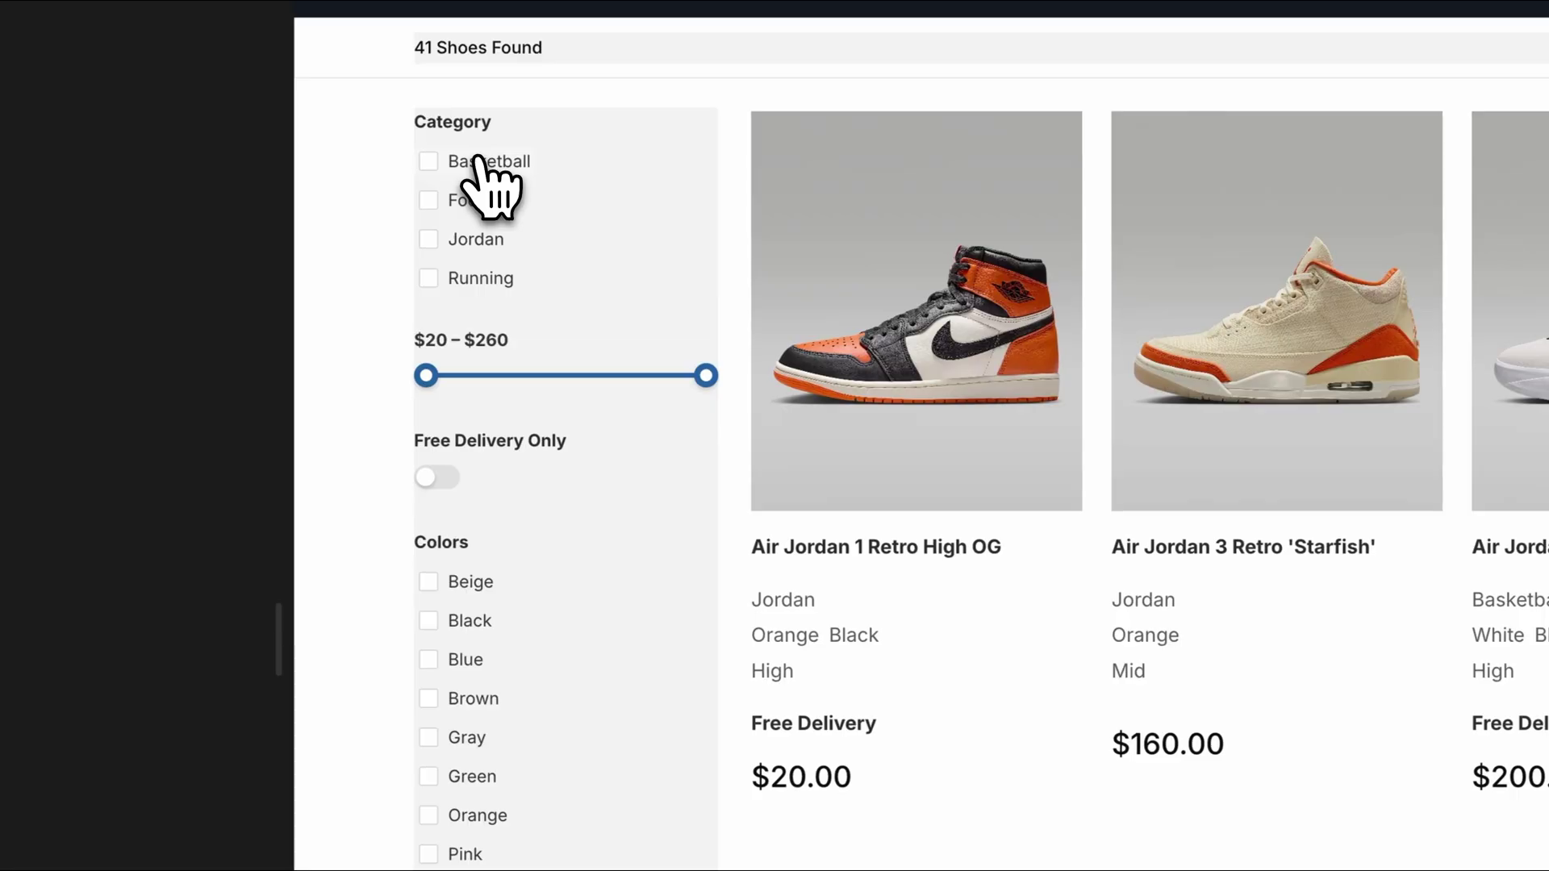
pyautogui.click(472, 164)
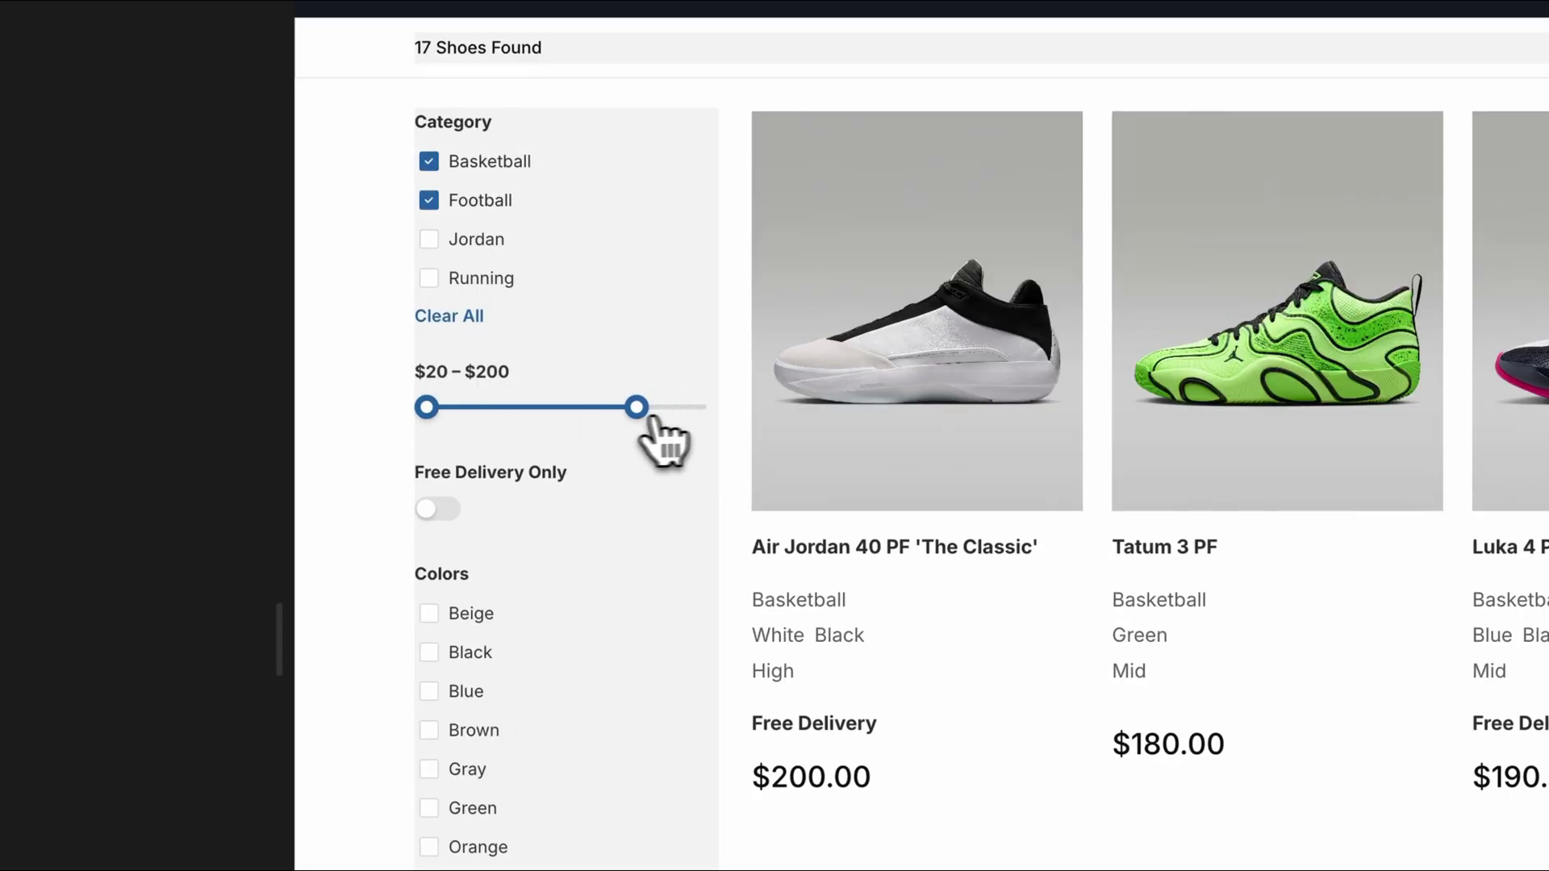
pyautogui.moveTo(655, 419); pyautogui.dragTo(621, 421)
pyautogui.click(440, 509)
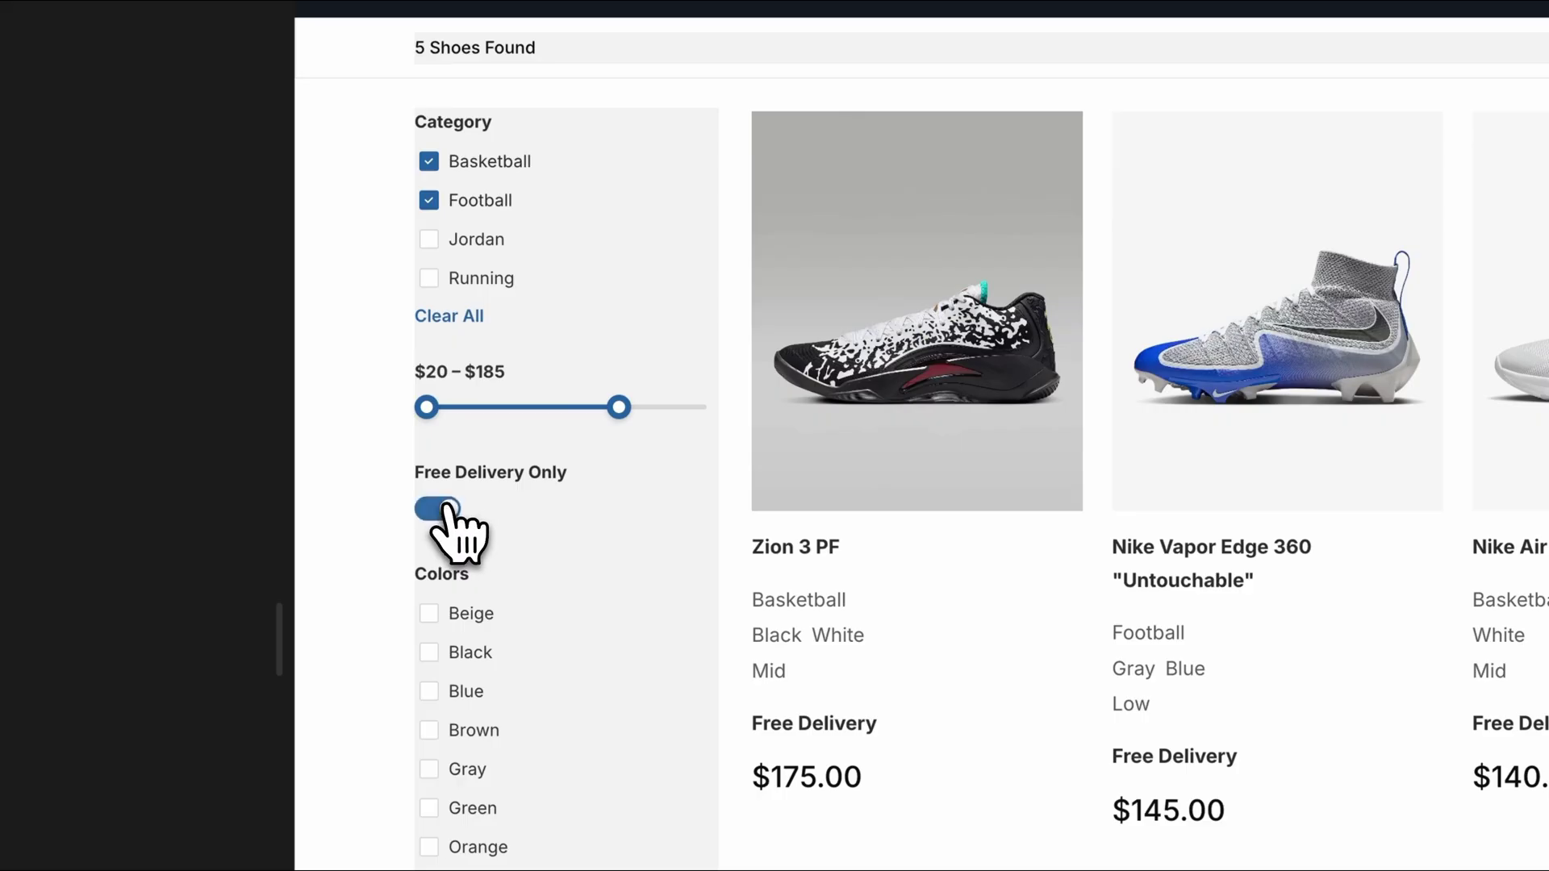
pyautogui.click(452, 652)
pyautogui.click(452, 690)
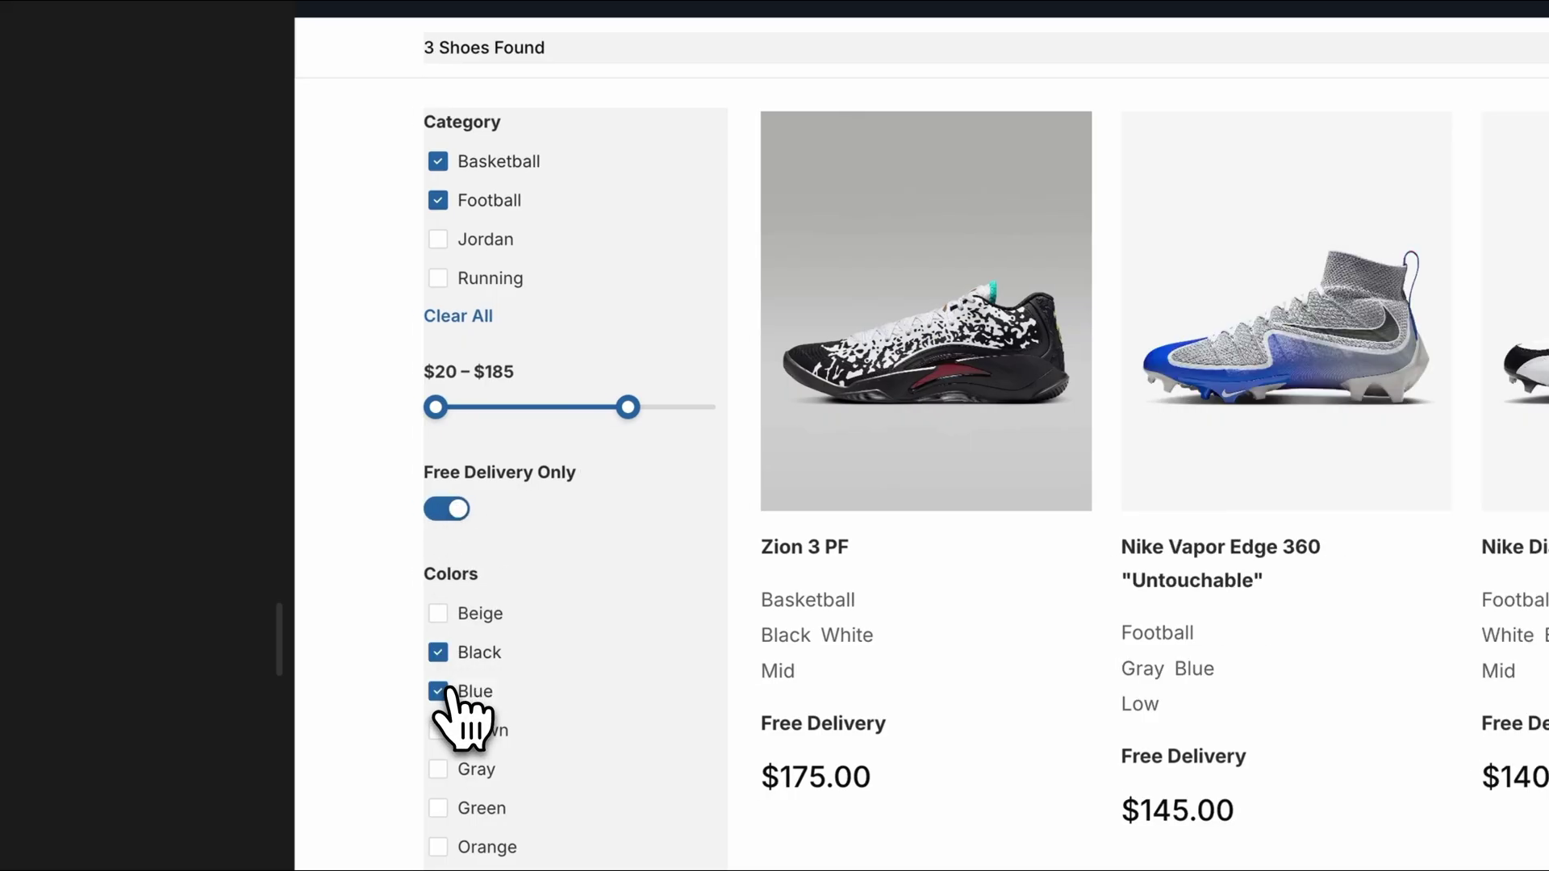
# Sort the filtered shoes in the preview by Price Ascending and switch the order to descending price.
pyautogui.click(1214, 230)
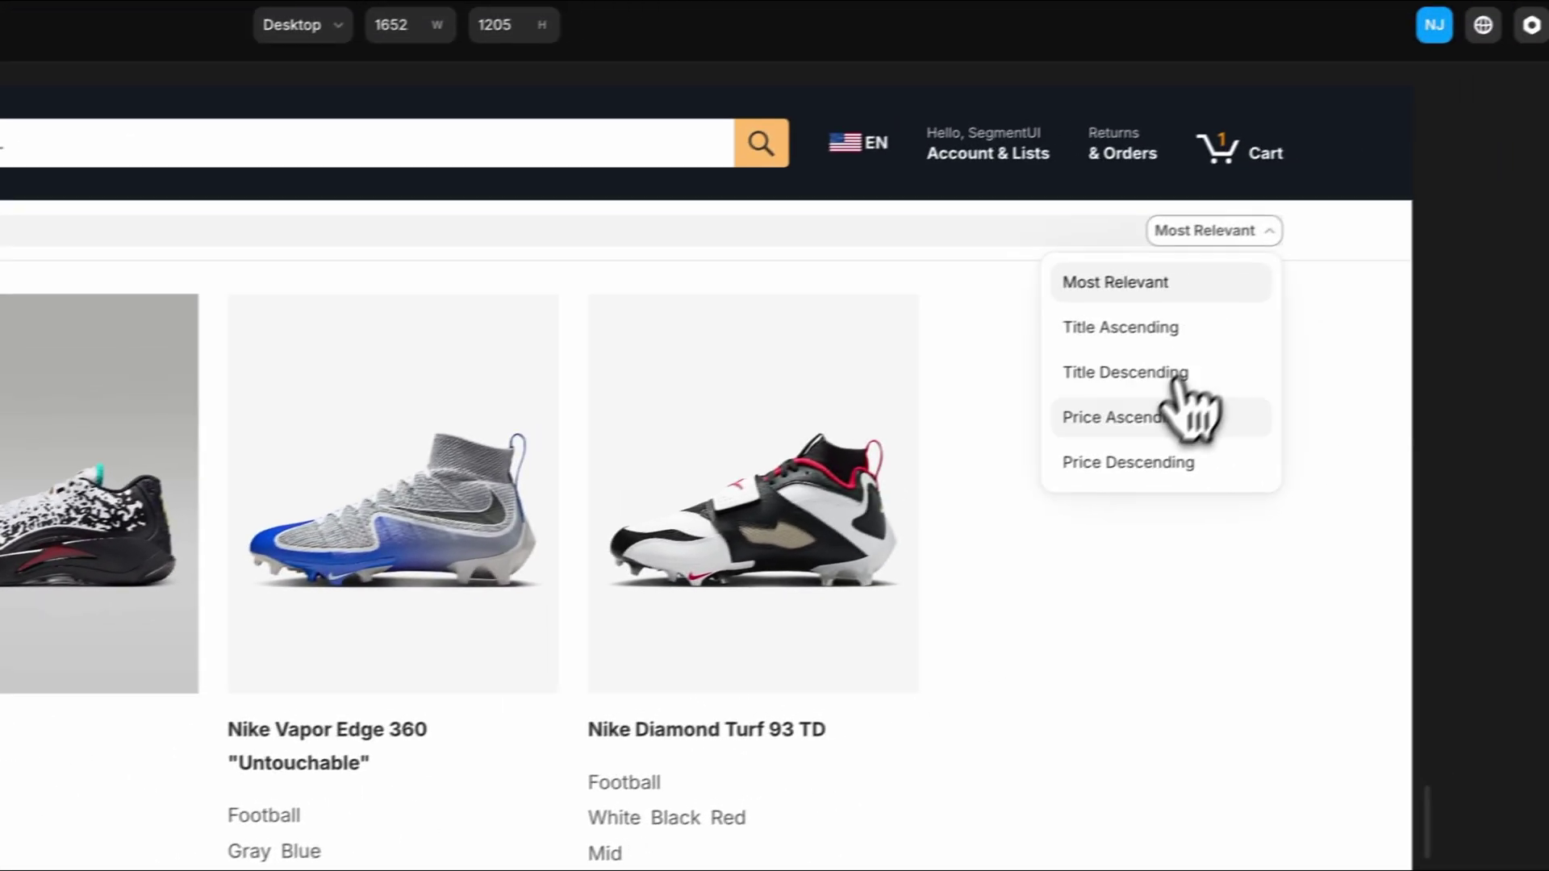
pyautogui.click(1174, 413)
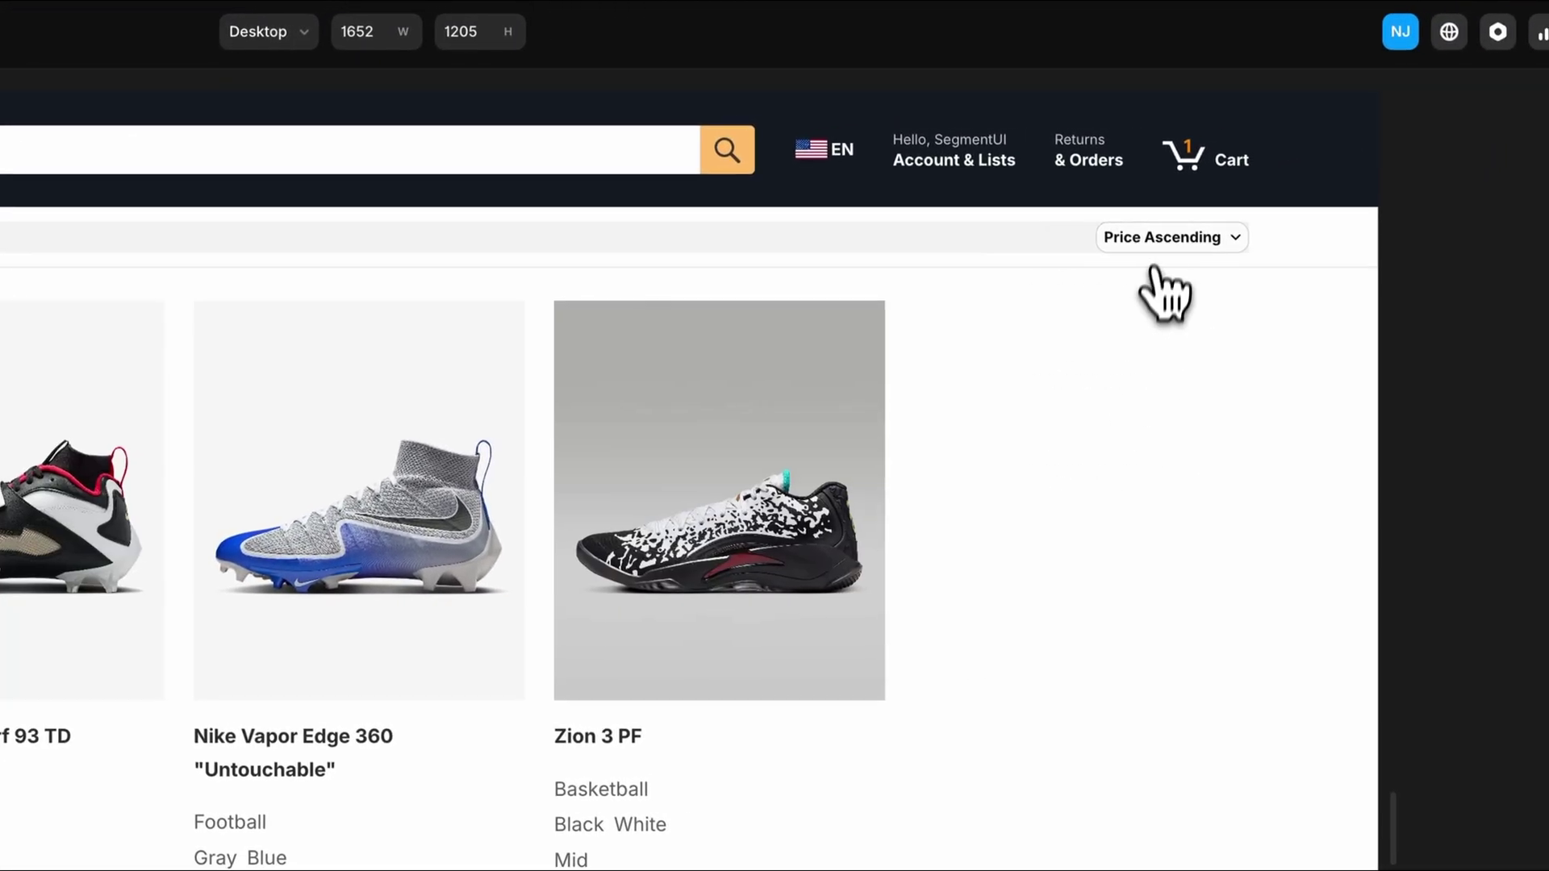
pyautogui.click(1206, 230)
pyautogui.click(1161, 462)
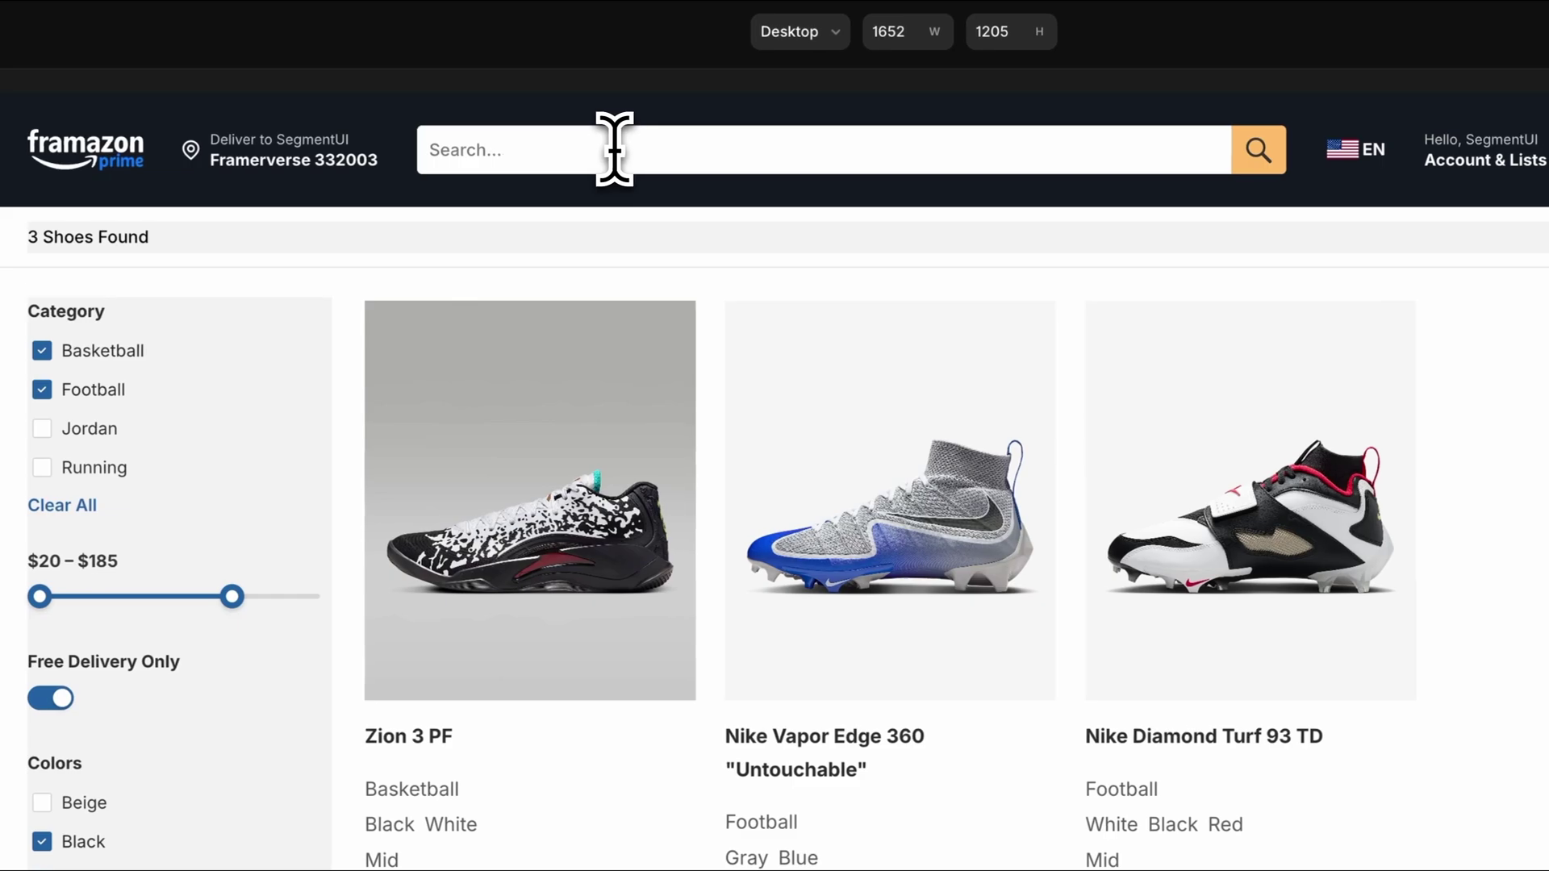